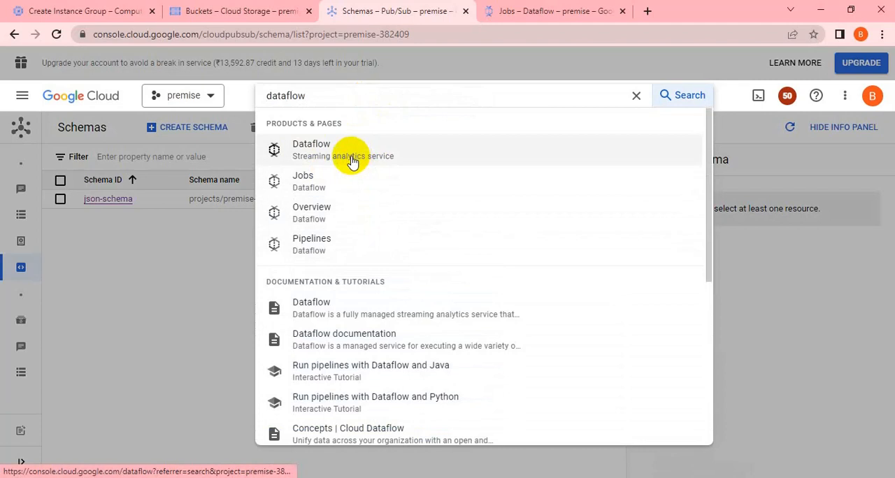
Step: Open the Dataflow Jobs page from the search results in a separate browser tab
right_click(321, 188)
click(346, 202)
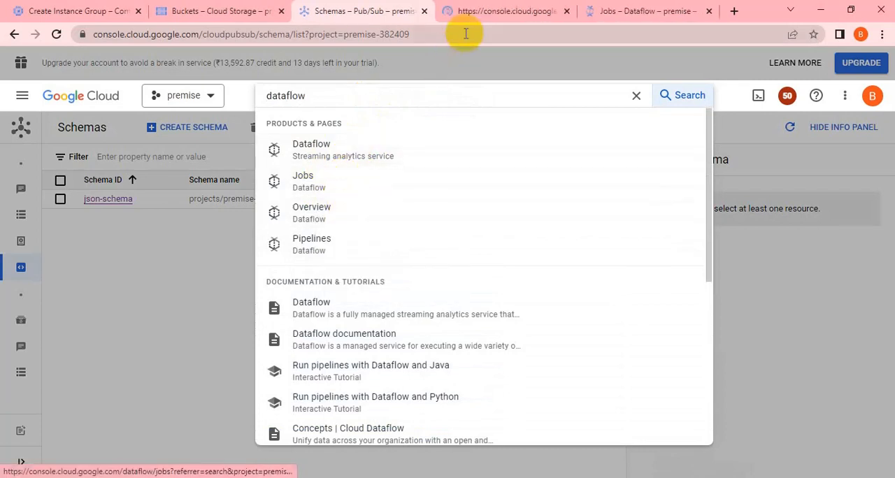
click(476, 14)
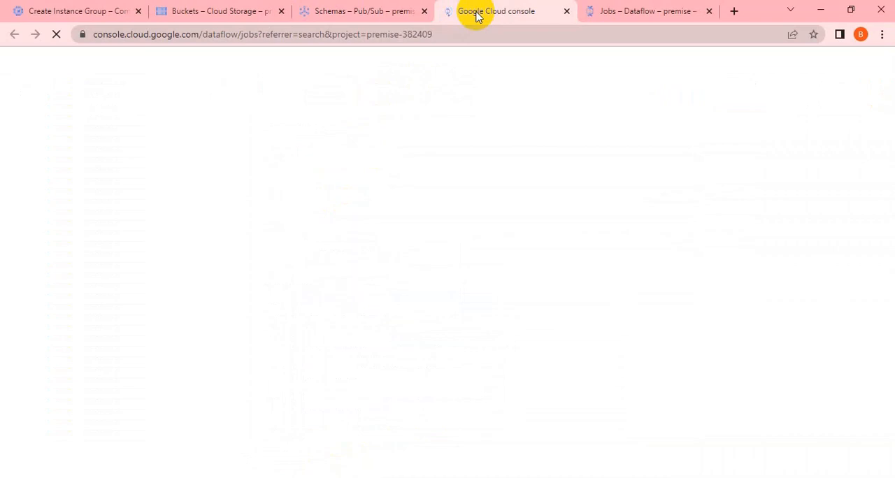
click(624, 9)
mouse_move(19, 187)
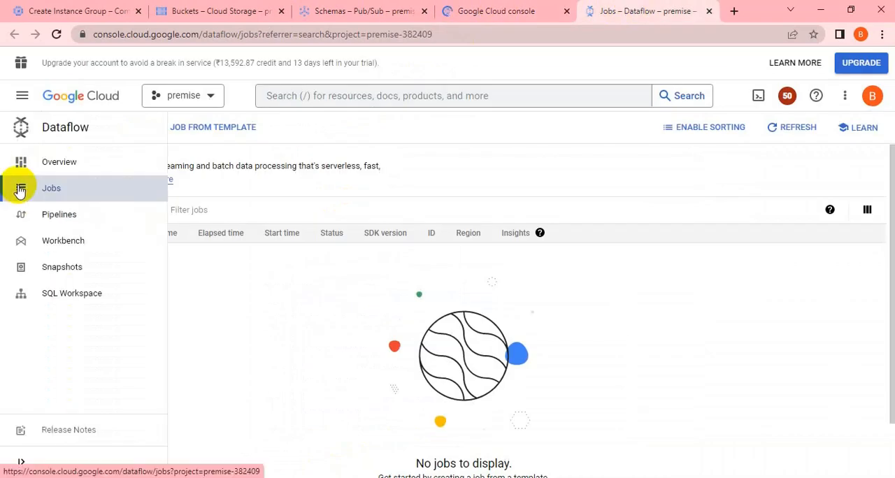
click(494, 14)
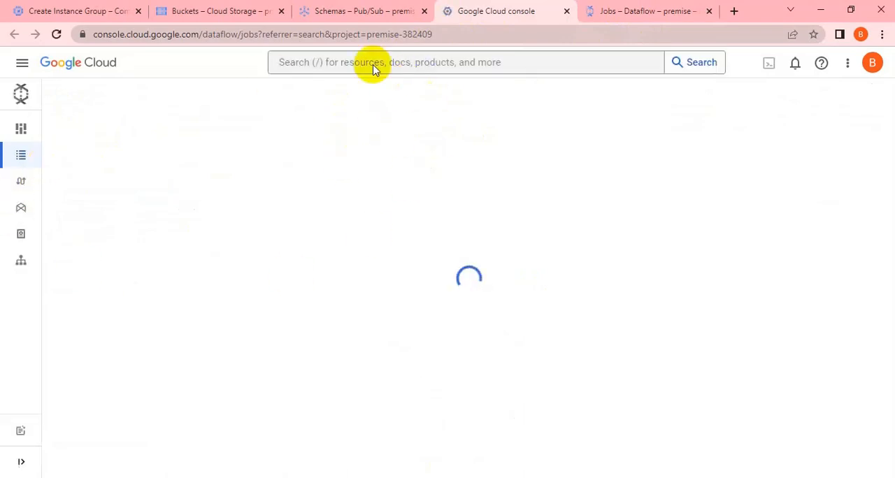
mouse_move(25, 177)
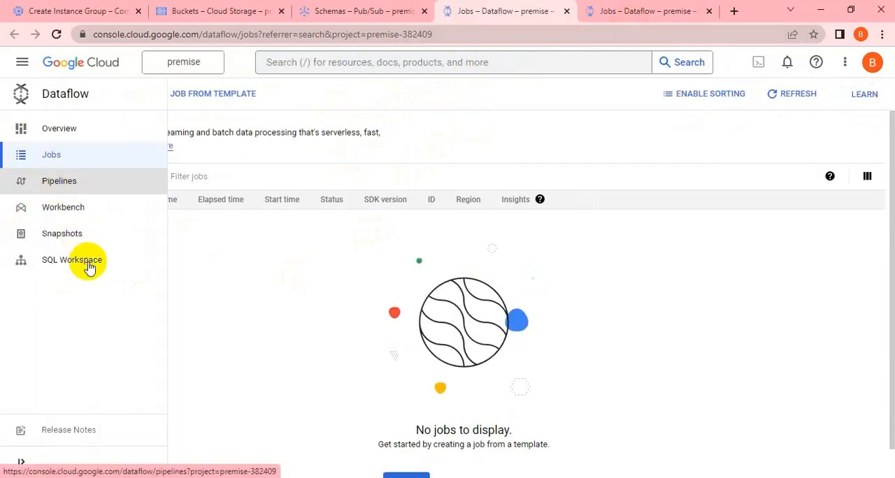
click(621, 14)
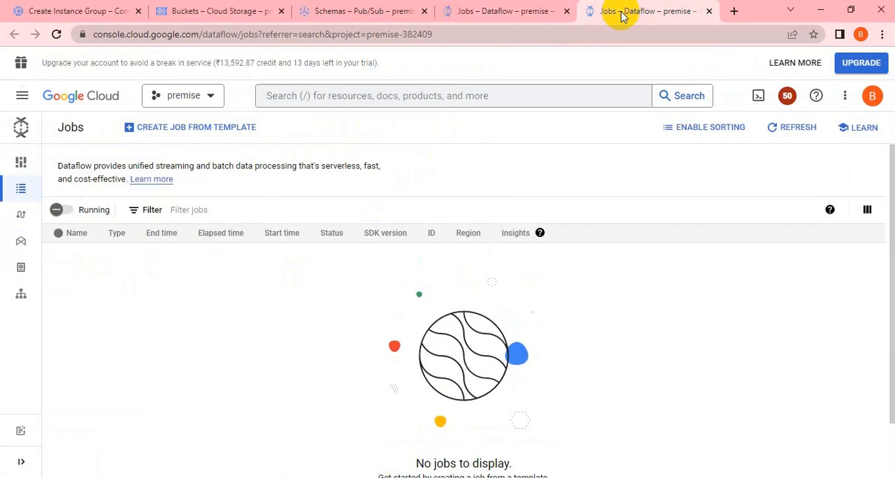
mouse_move(38, 195)
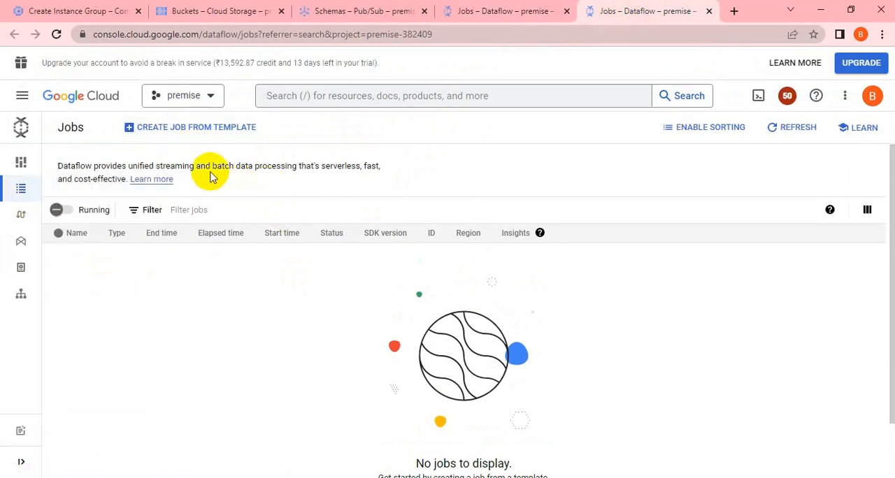
Step: Start creating a job from a template and enable the Dataflow API for the project
click(181, 132)
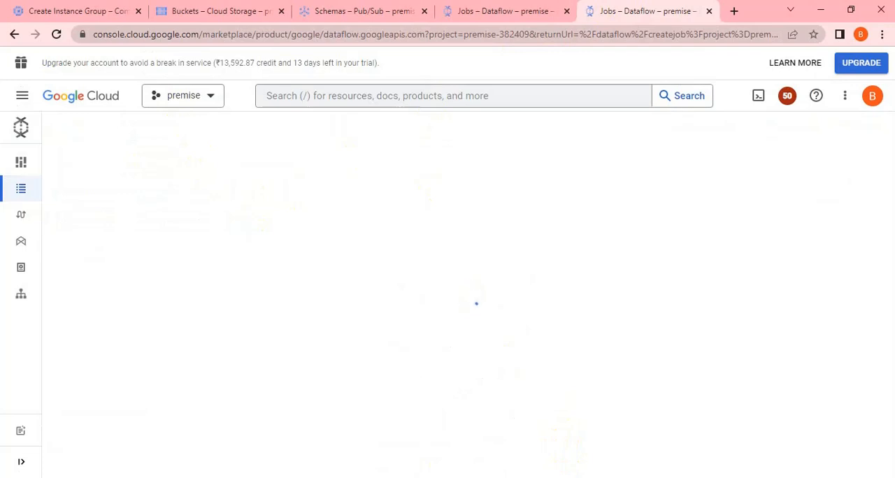
key(alt+Tab)
double_click(536, 267)
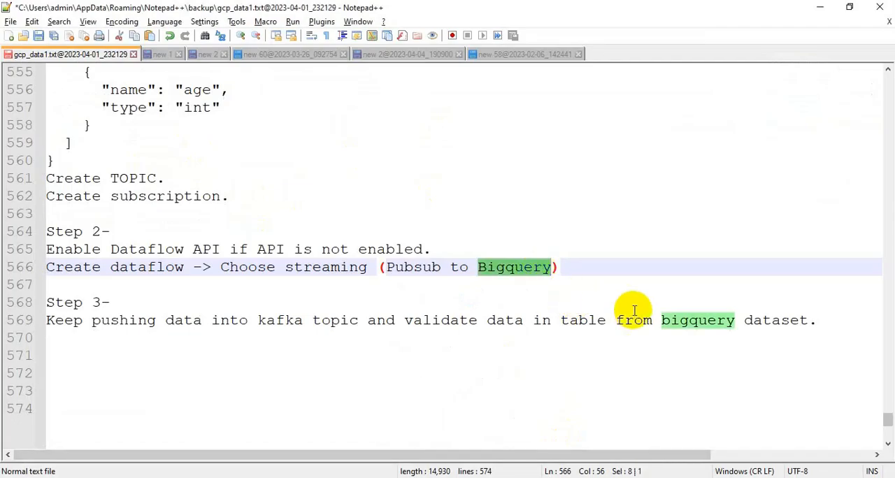
key(alt+Tab)
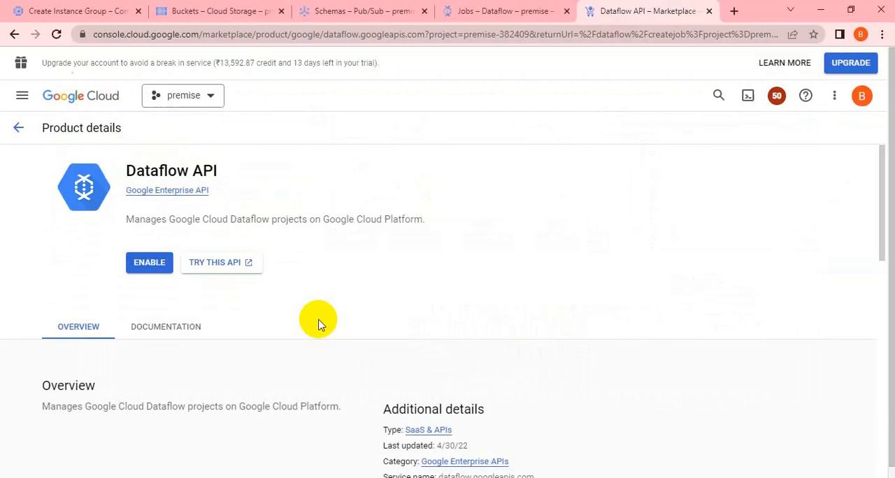
click(158, 263)
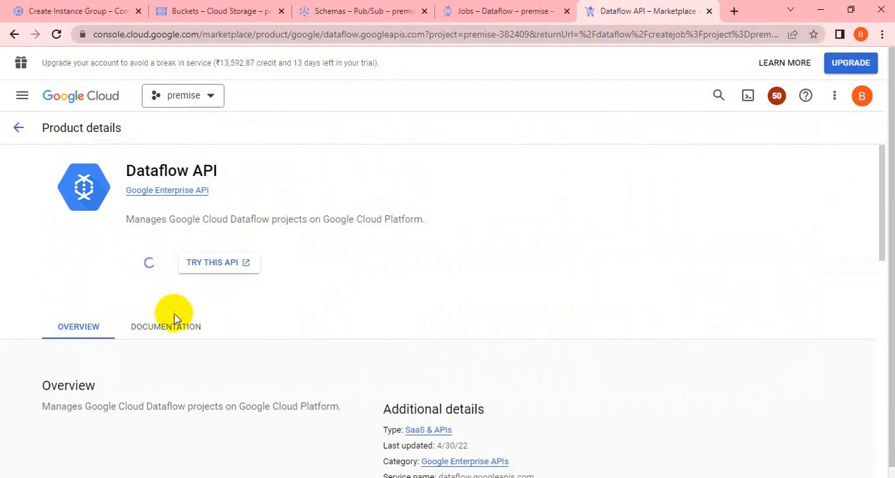
key(alt+Tab)
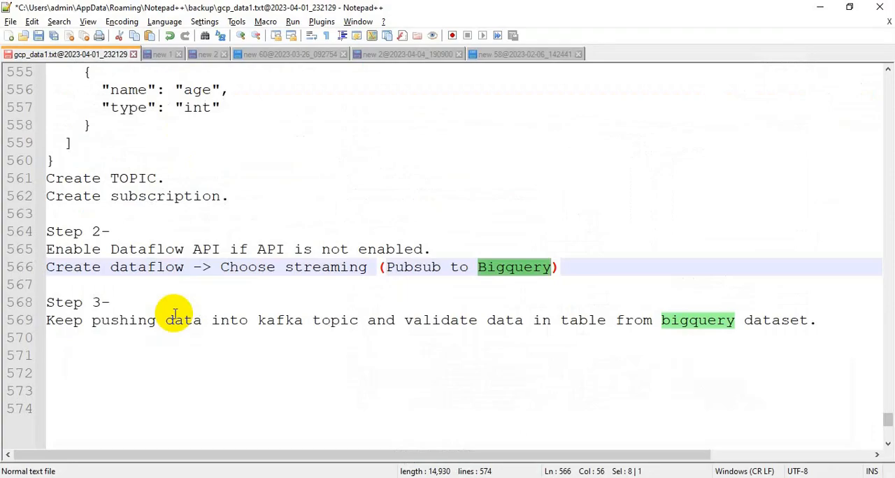
key(alt+Tab)
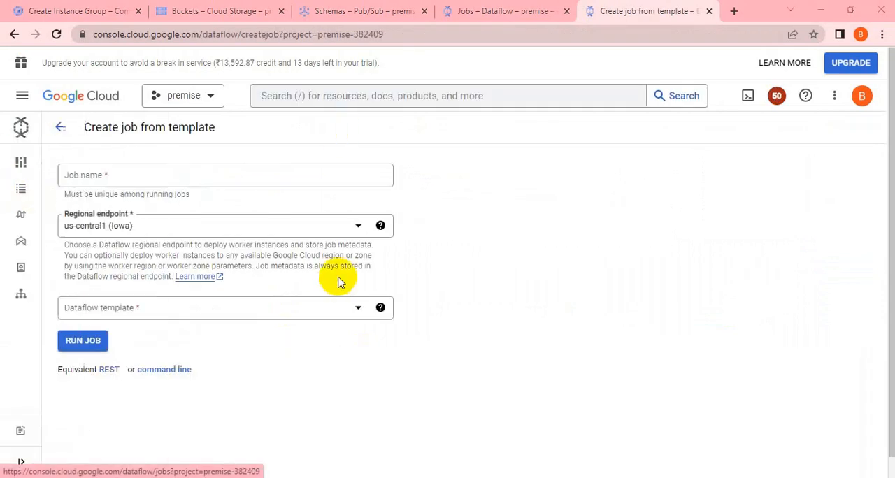
Step: Name the new Dataflow job pubsub-bigquery
mouse_move(55, 190)
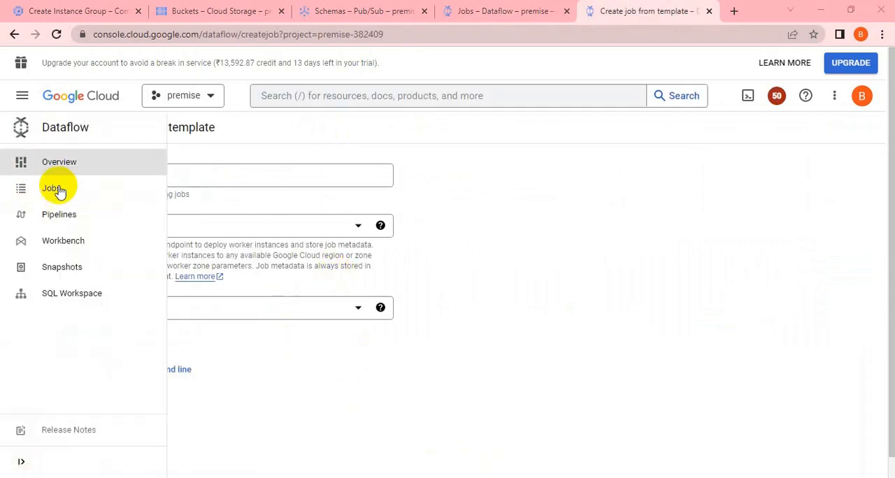
click(225, 176)
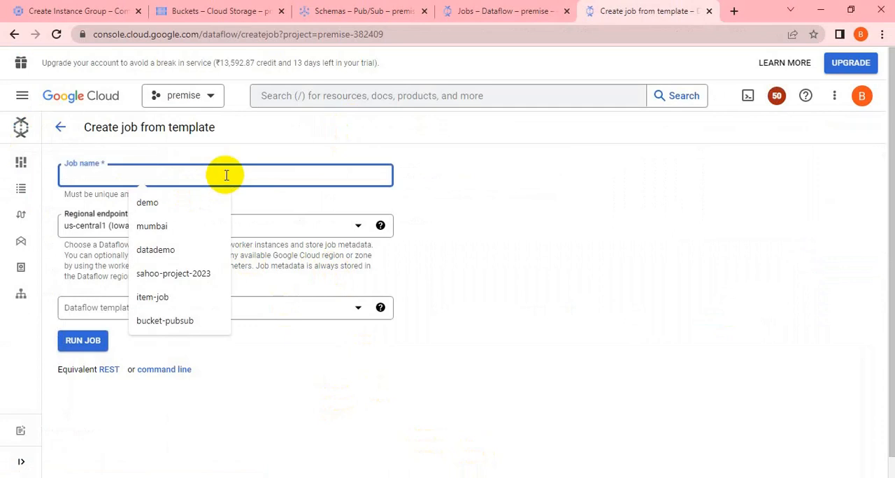
text(pubsub-bigquery)
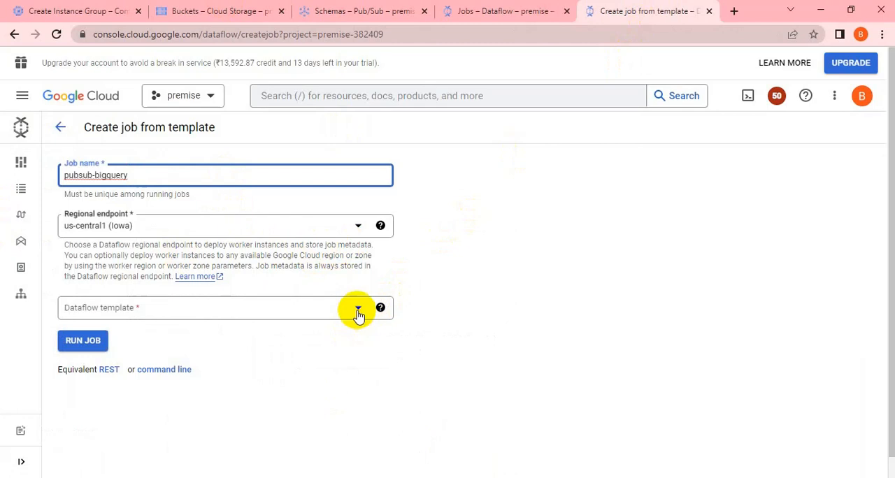
Step: Choose the streaming template Pub/Sub Avro to BigQuery as the job's Dataflow template
click(358, 314)
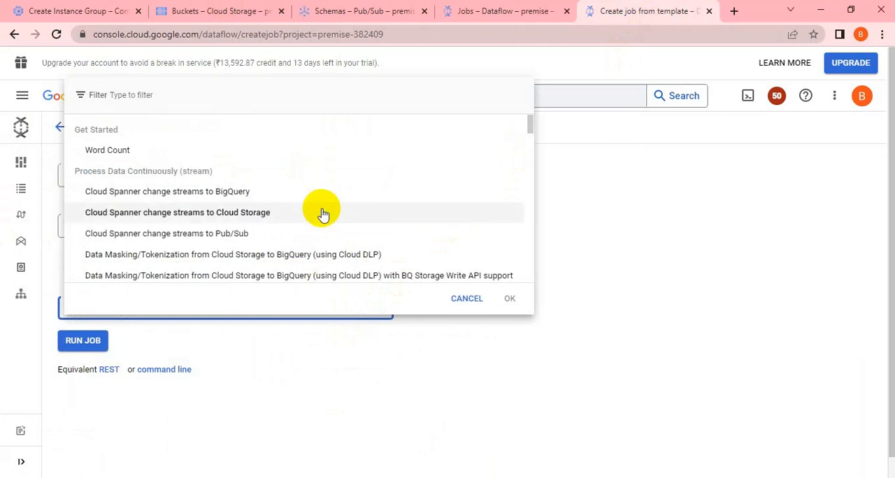
scroll(320, 212, down, 5)
scroll(320, 210, up, 5)
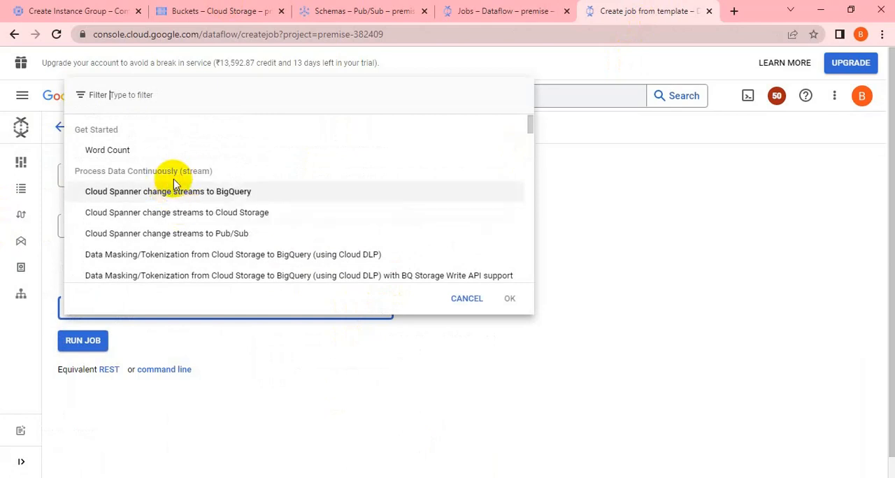
scroll(194, 233, down, 3)
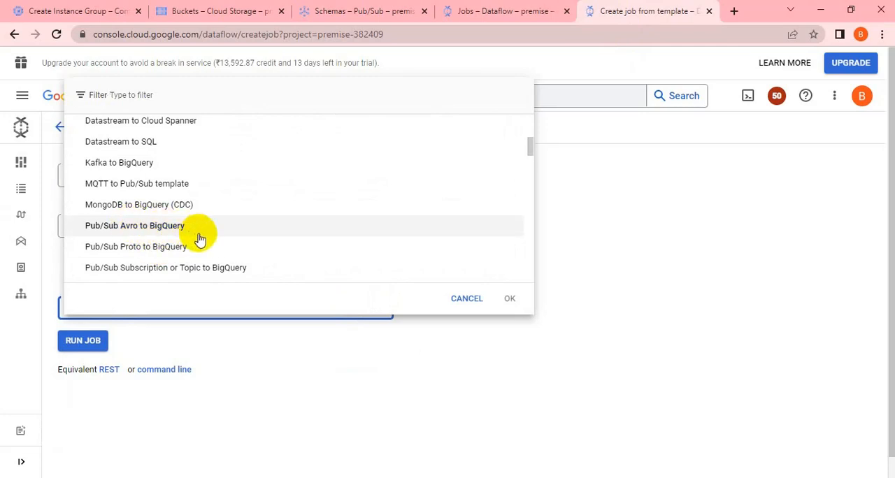
scroll(201, 241, down, 1)
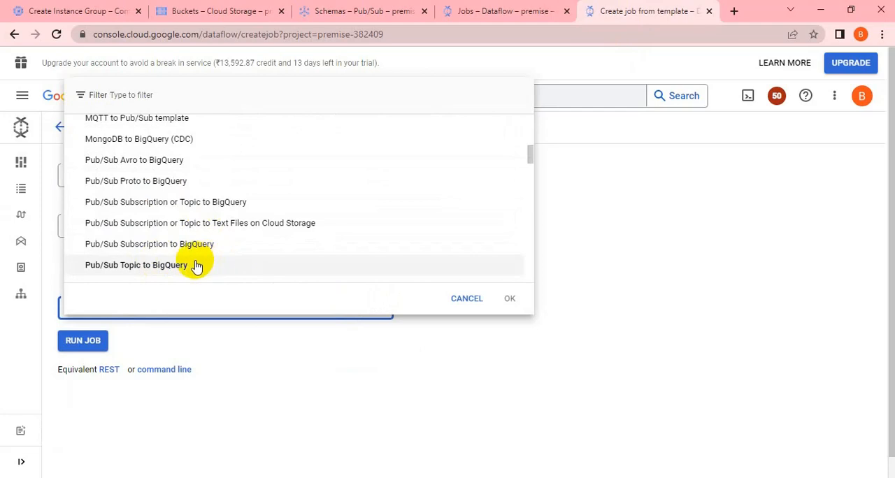
scroll(196, 266, up, 1)
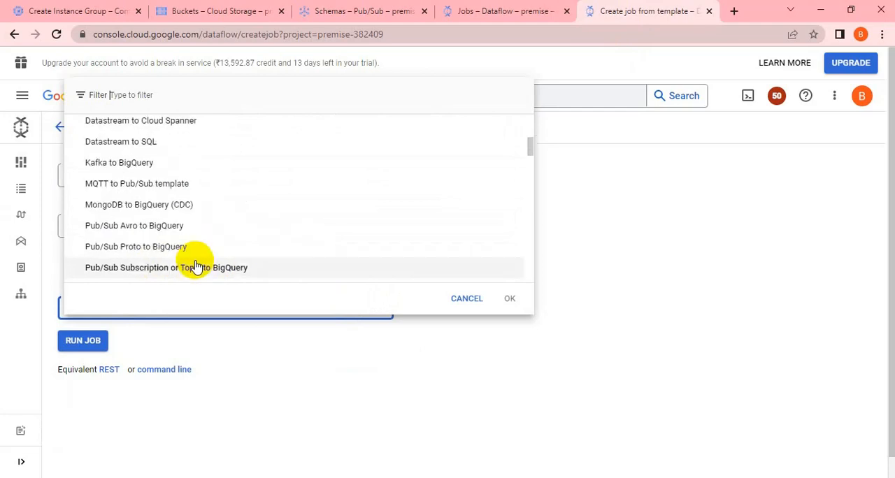
click(153, 226)
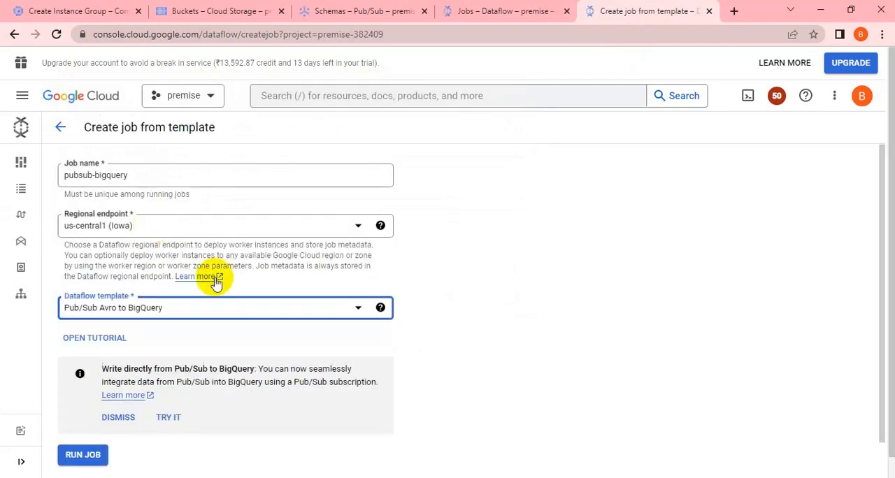
Step: Set the input Pub/Sub subscription to bigquery-sub and the output deadletter Pub/Sub topic to bigquery-topic in the required parameters
scroll(480, 315, down, 2)
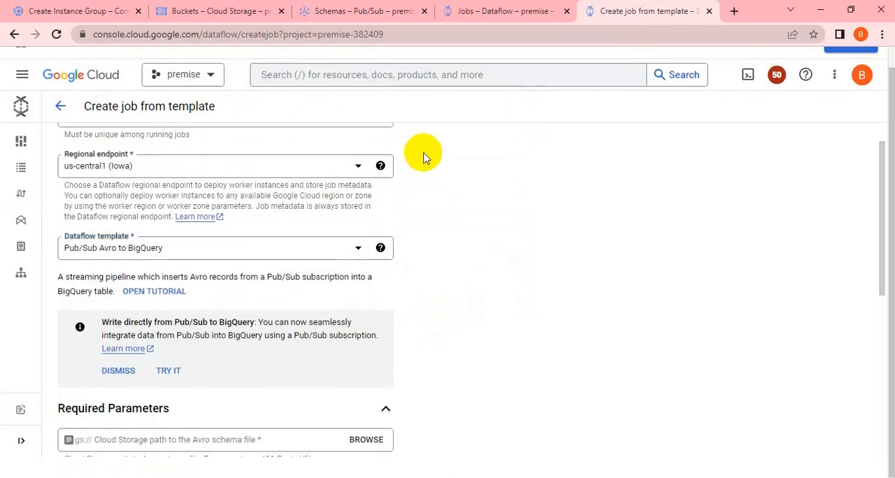
scroll(458, 275, down, 1)
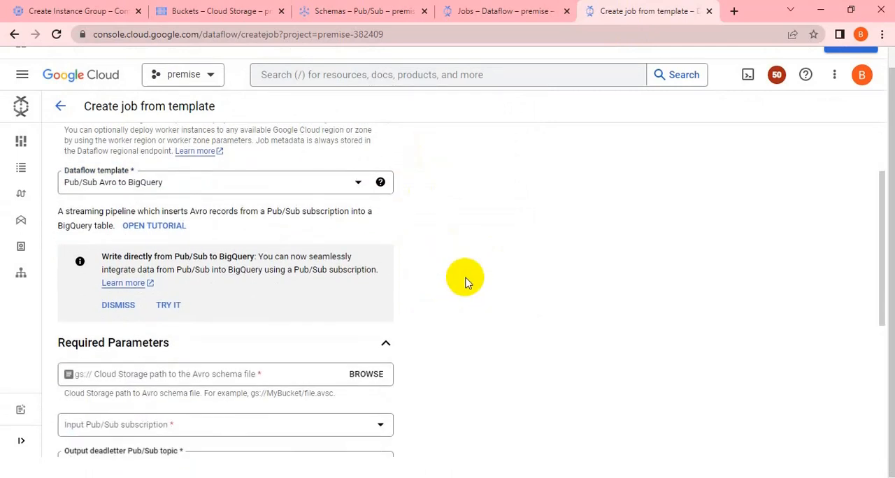
scroll(465, 280, down, 3)
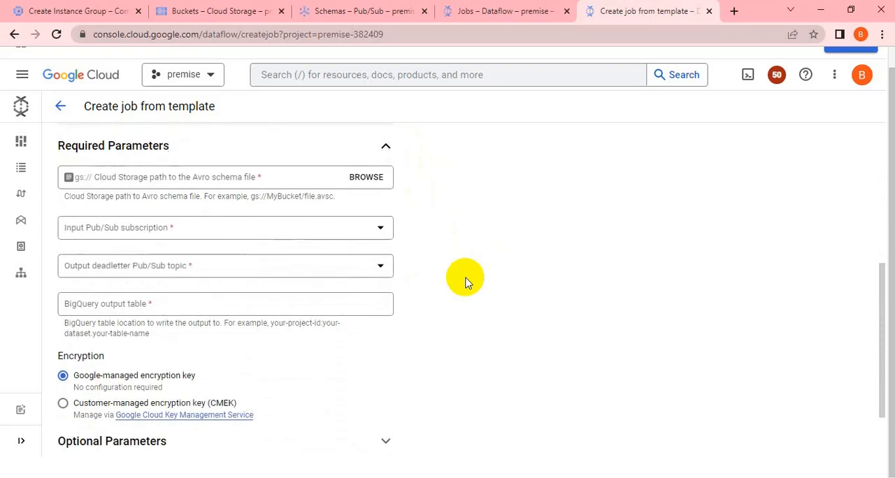
click(383, 227)
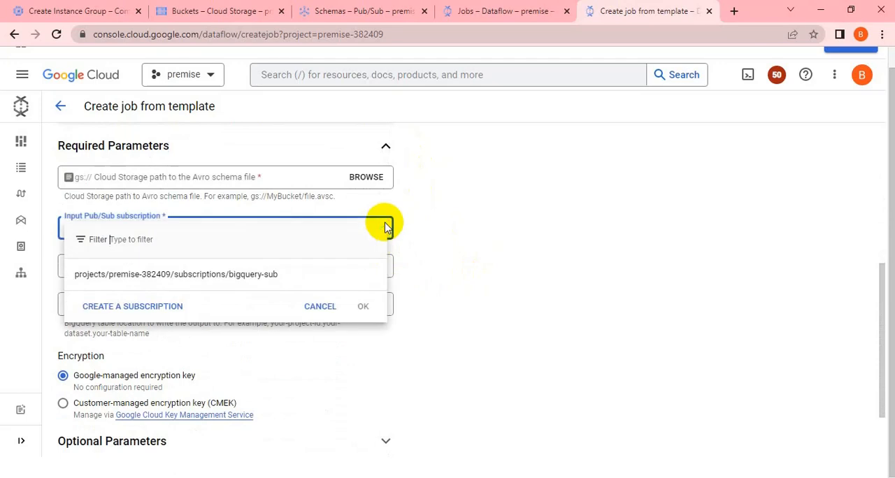
click(250, 274)
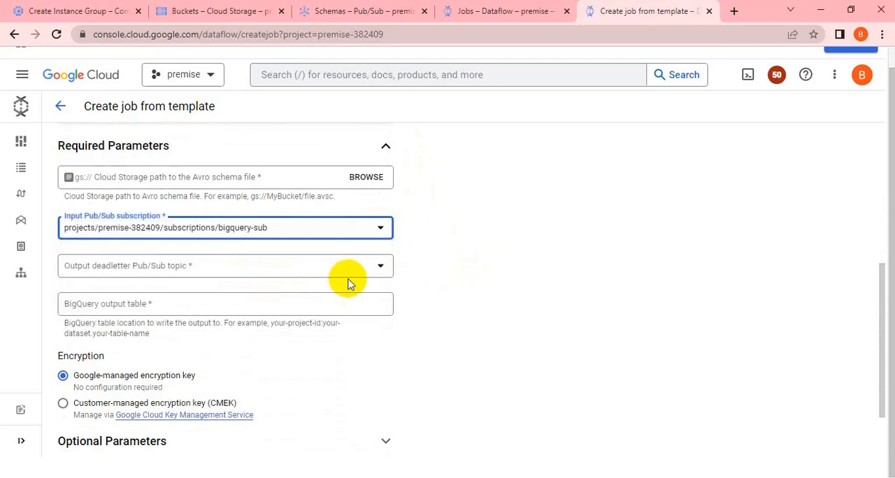
click(378, 271)
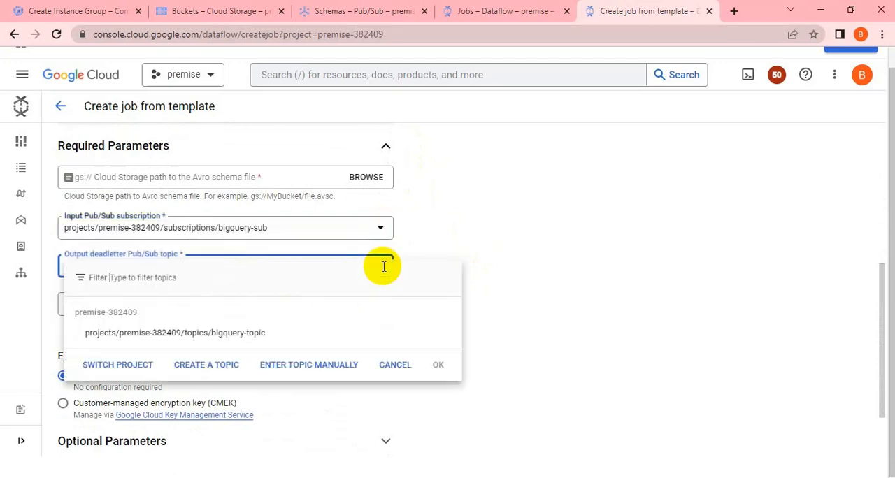
click(240, 334)
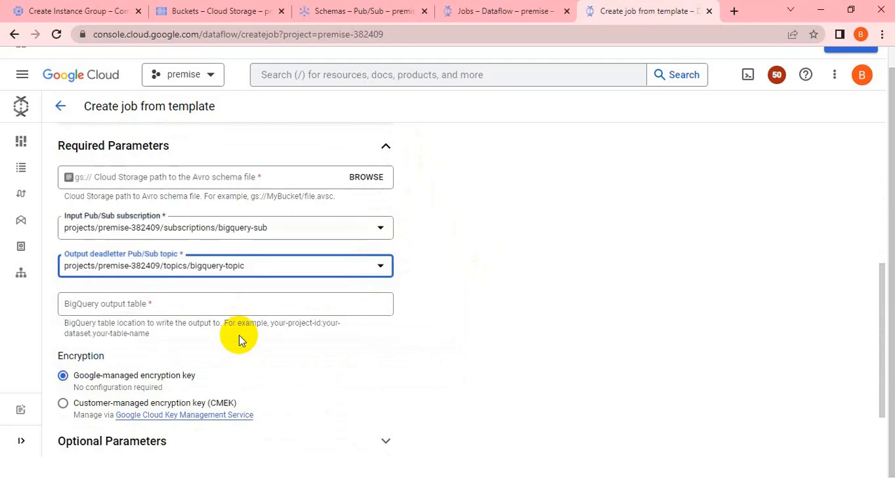
click(169, 305)
click(413, 342)
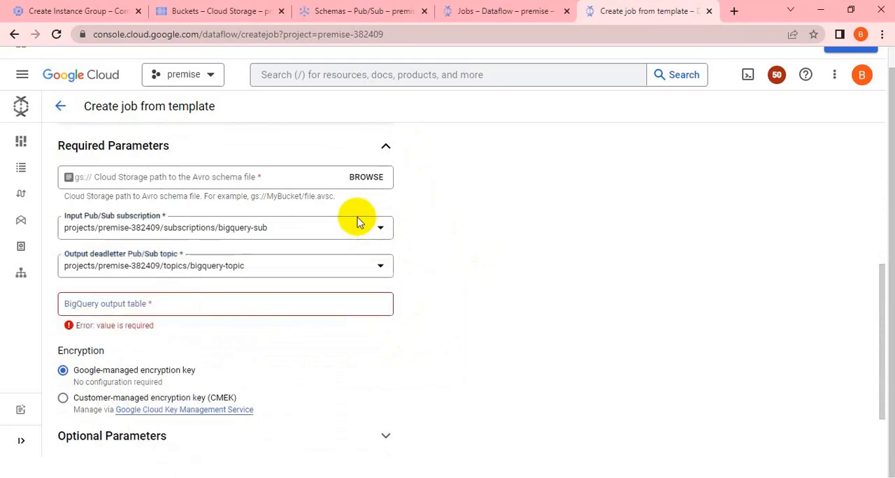
Step: Start a new Cloud Storage bucket from the Avro schema file picker and name it pub-sub-bucket-2023
click(365, 179)
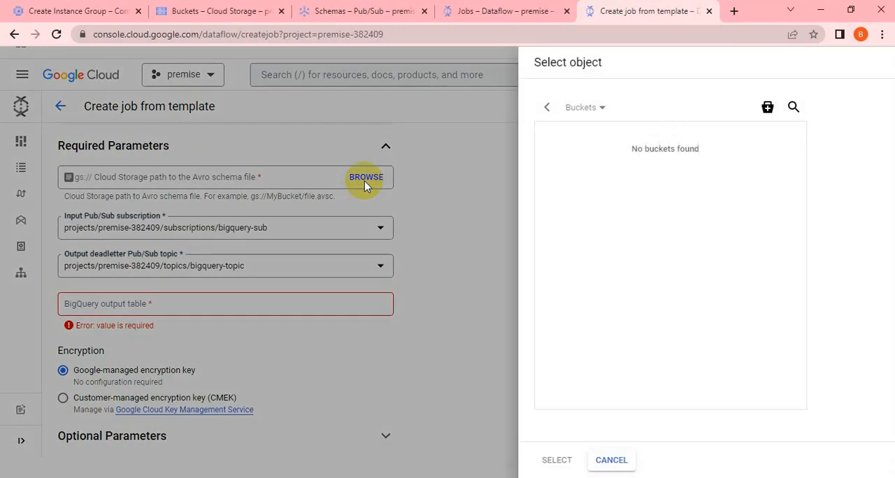
right_click(770, 114)
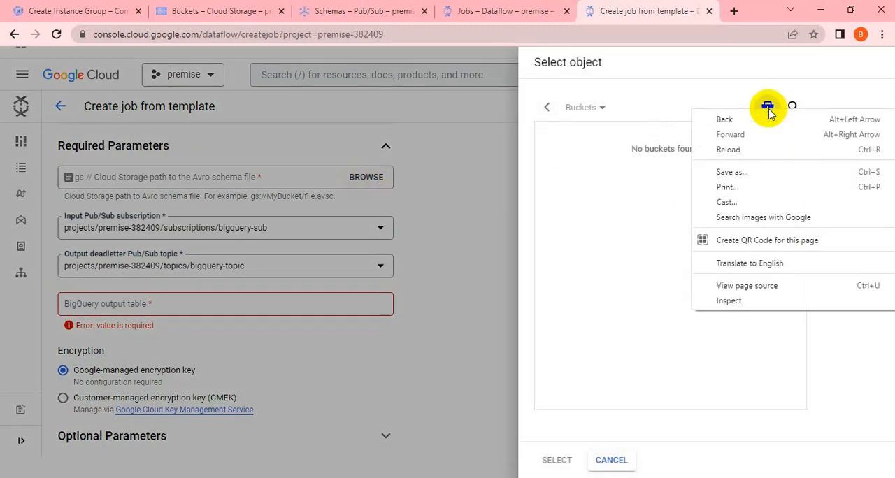
key(Escape)
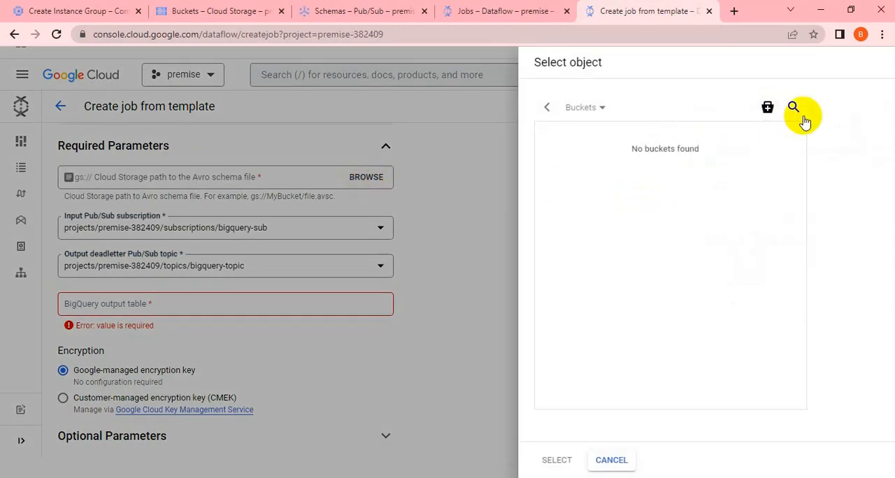
click(768, 109)
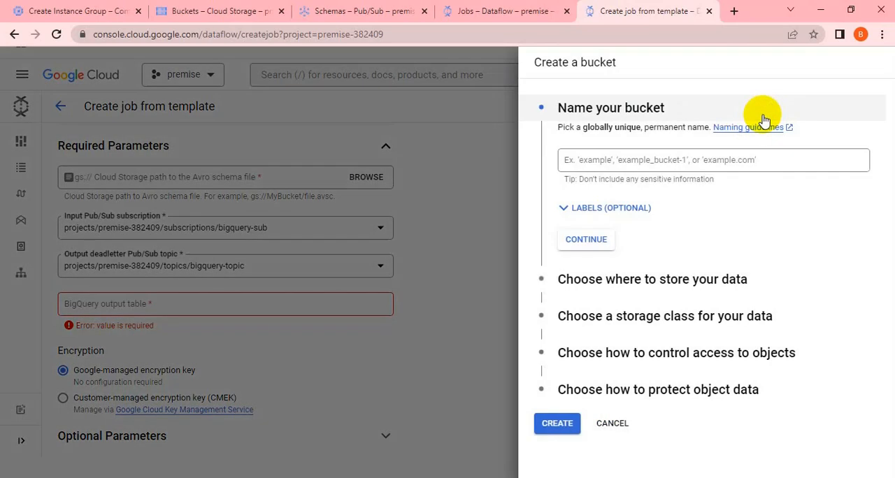
click(651, 160)
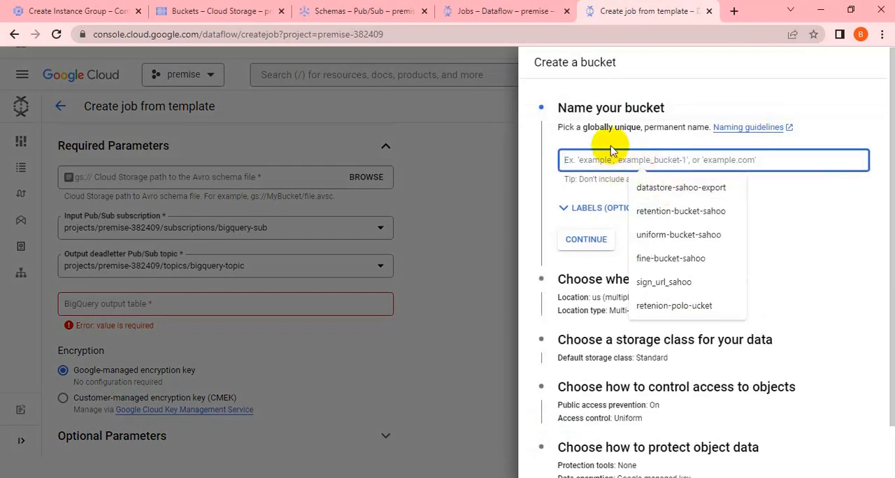
text(pub-sub-bucket-2023)
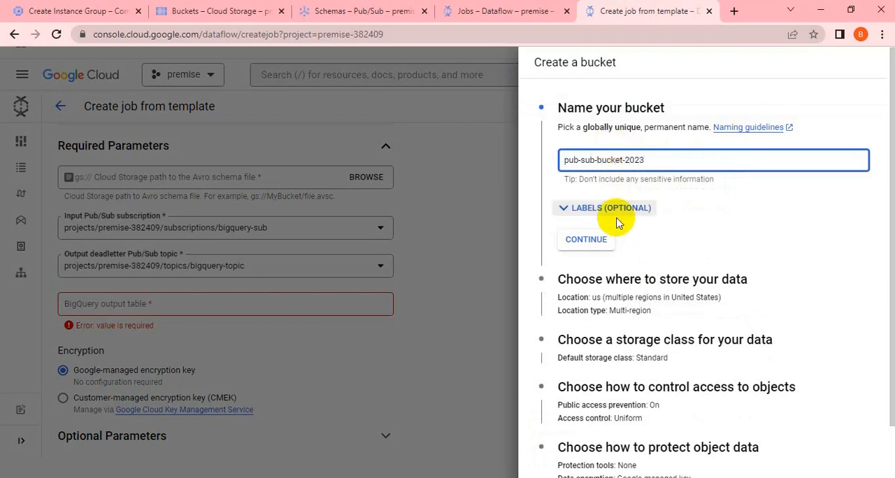
click(598, 240)
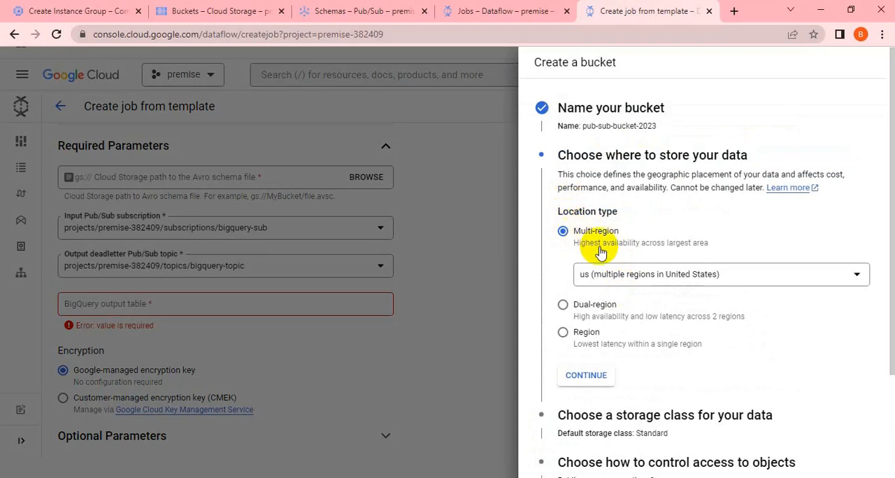
Step: Store the bucket's data in the single region us-central1 (Iowa)
click(563, 339)
click(647, 335)
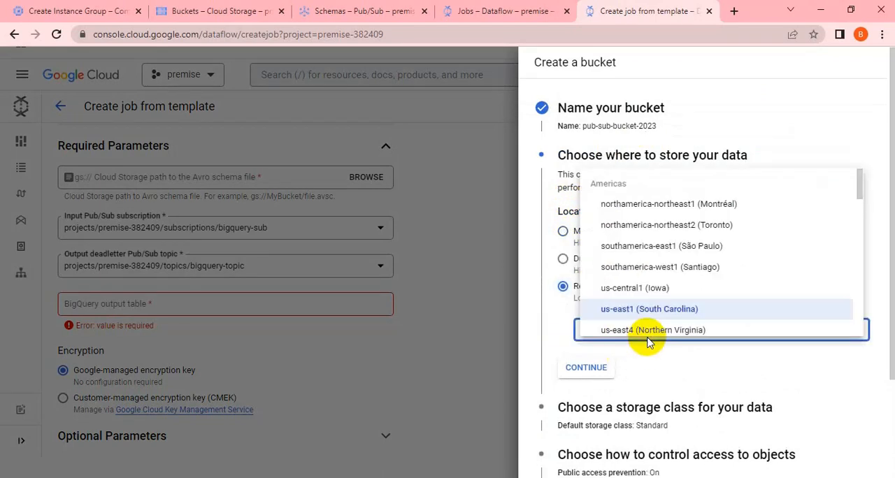
click(648, 287)
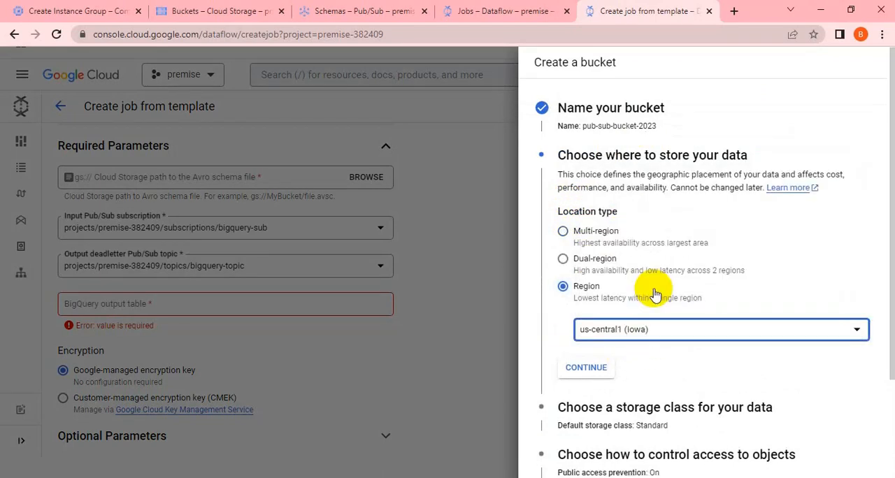
click(587, 368)
Step: Create the bucket with the default Standard class, uniform access control, no protection tools and public access prevention enforced
scroll(638, 343, down, 4)
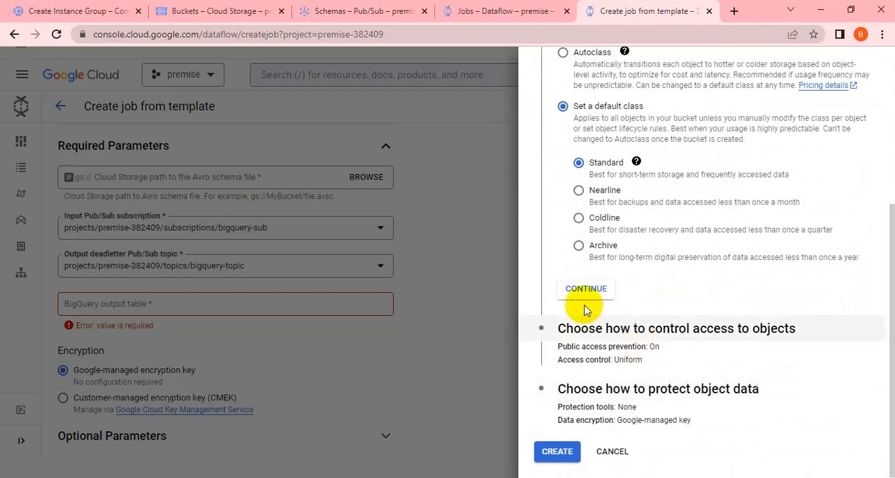
click(582, 292)
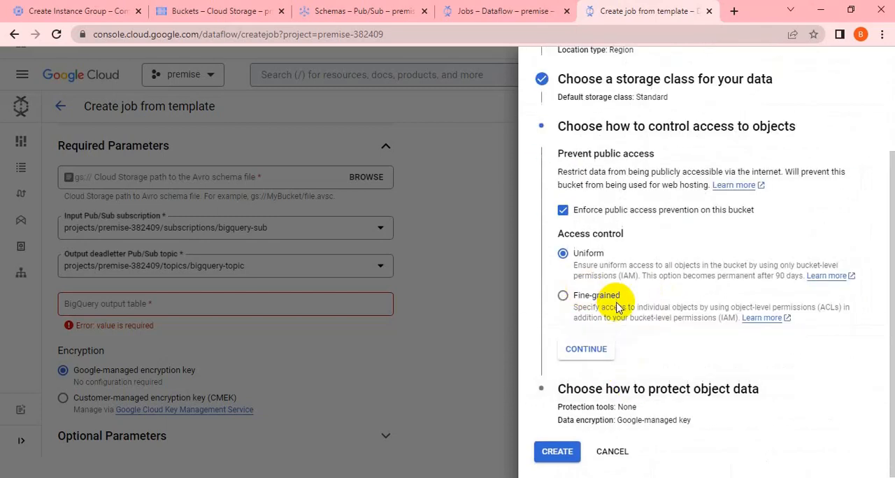
click(601, 357)
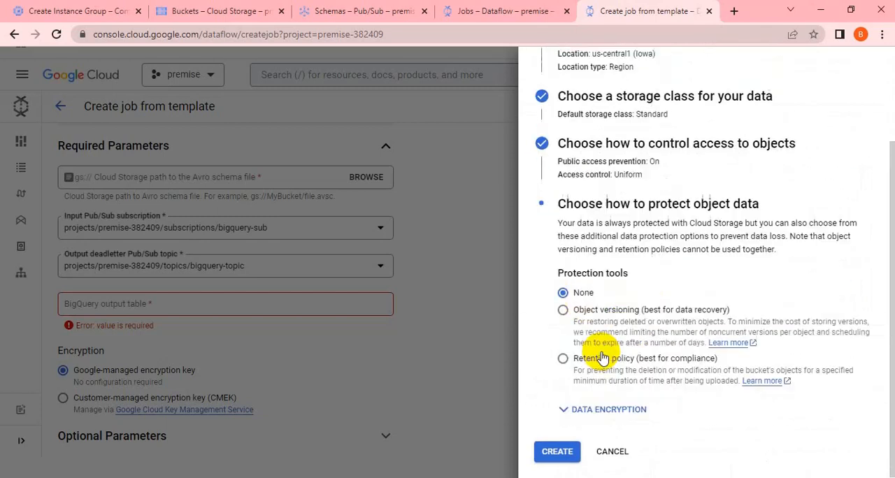
click(565, 455)
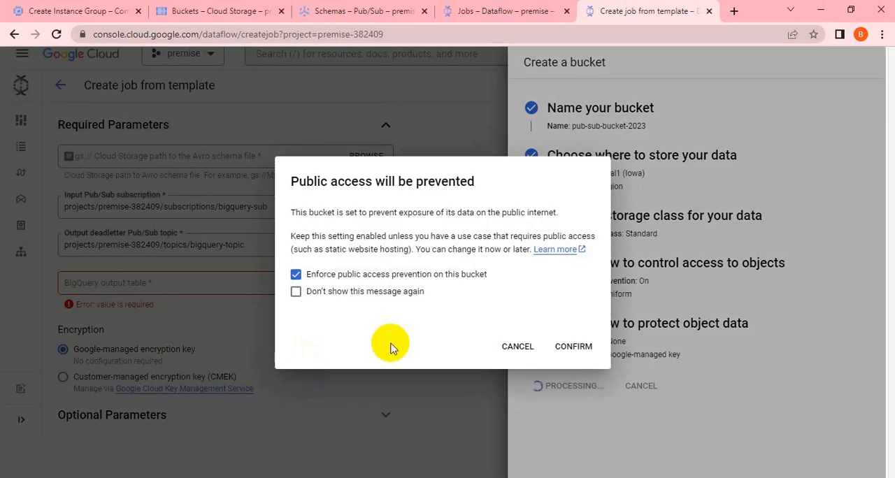
click(572, 348)
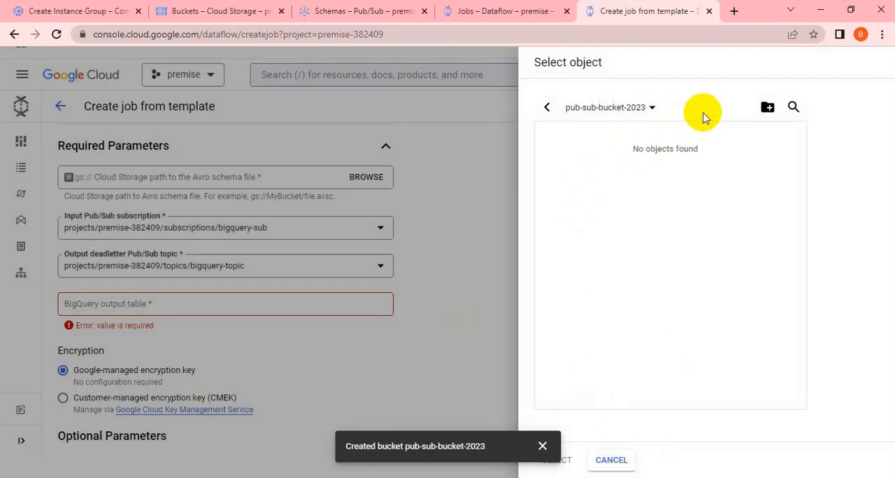
click(620, 113)
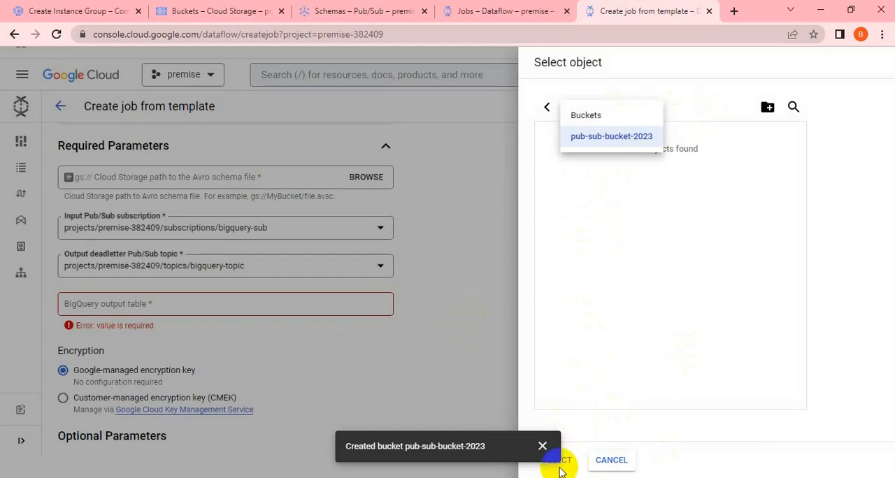
click(543, 447)
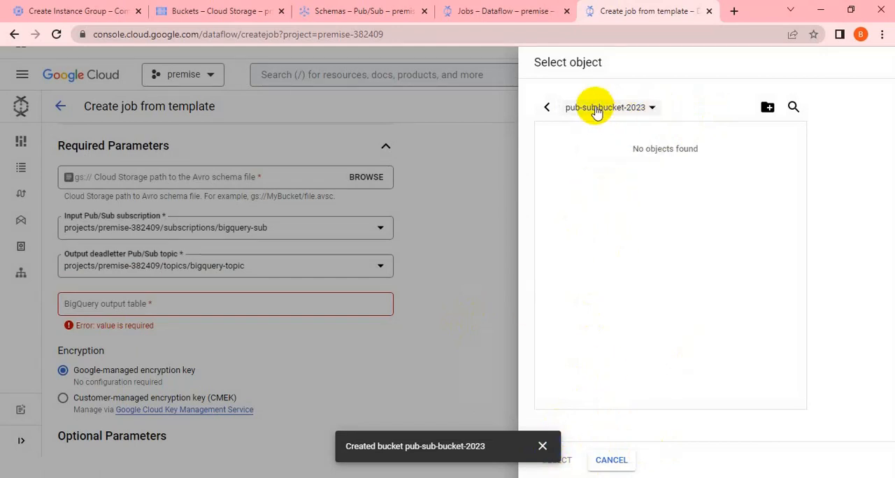
click(547, 107)
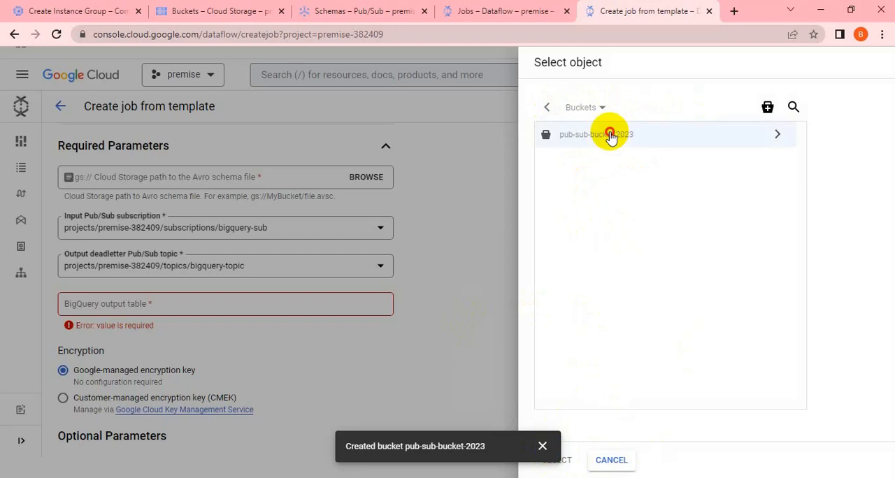
click(542, 446)
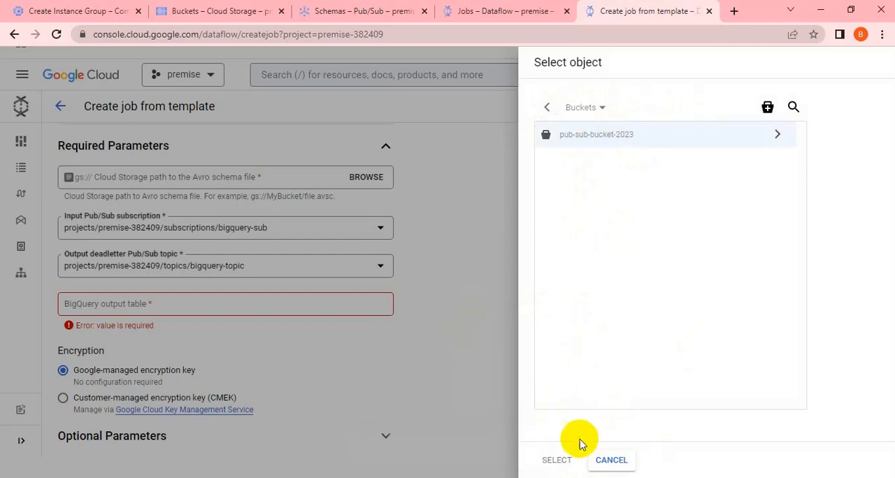
click(643, 137)
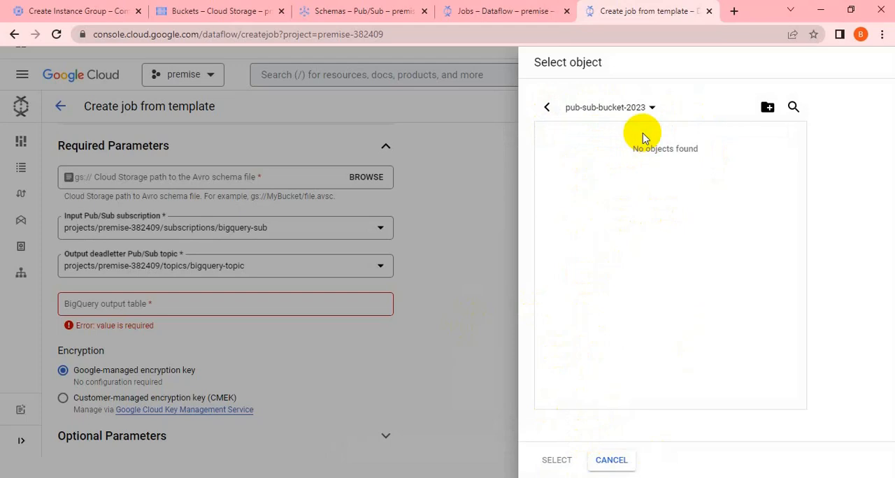
click(611, 460)
click(368, 179)
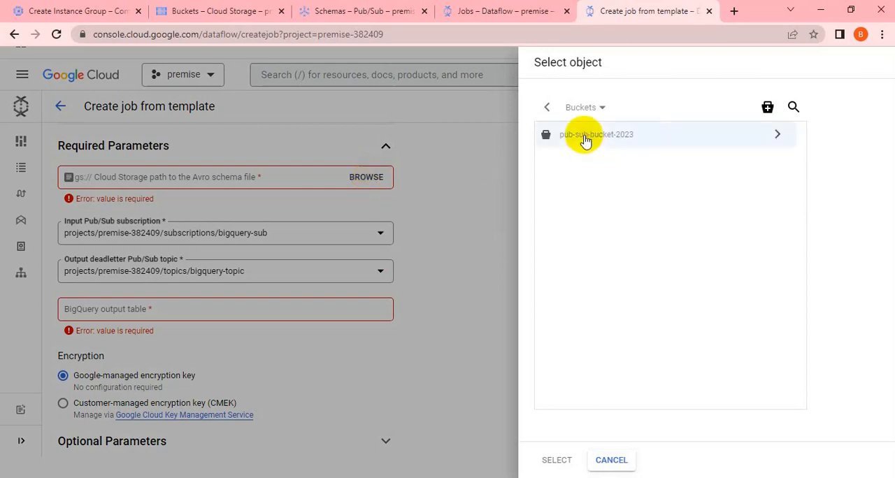
click(616, 463)
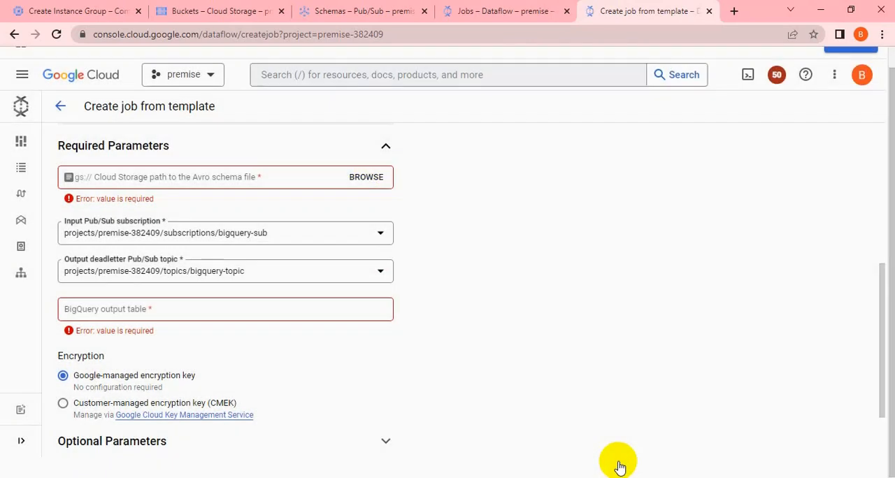
Step: Change the job's Dataflow template to Pub/Sub Topic to BigQuery
scroll(409, 395, up, 4)
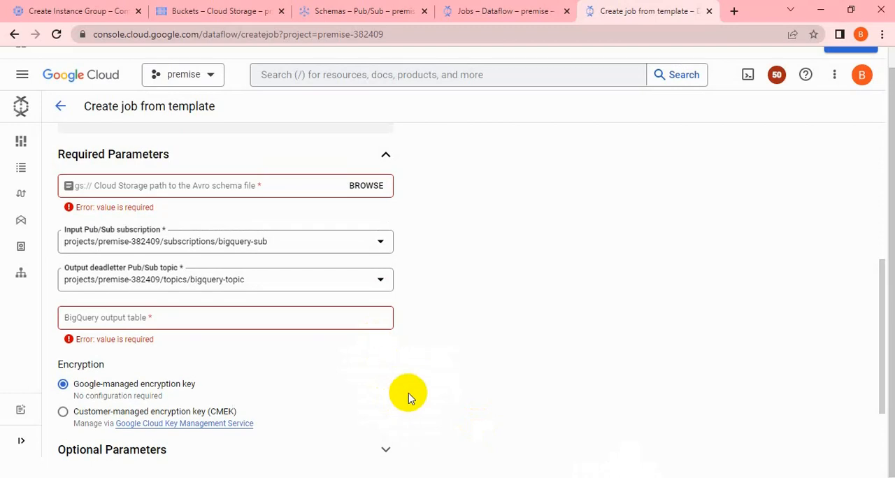
scroll(409, 395, up, 1)
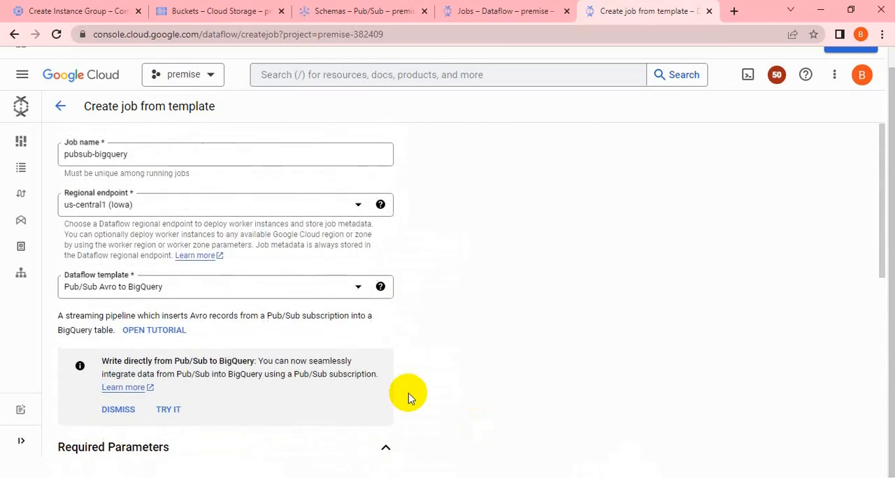
click(359, 288)
scroll(236, 196, down, 1)
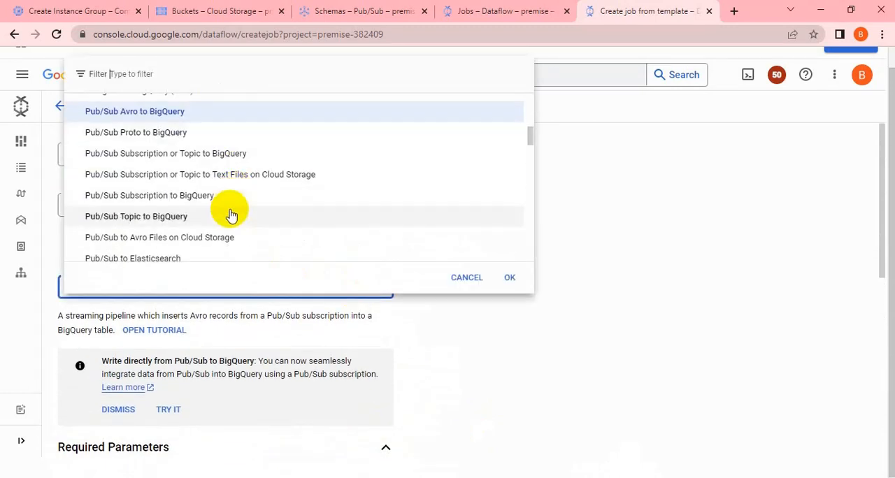
click(170, 217)
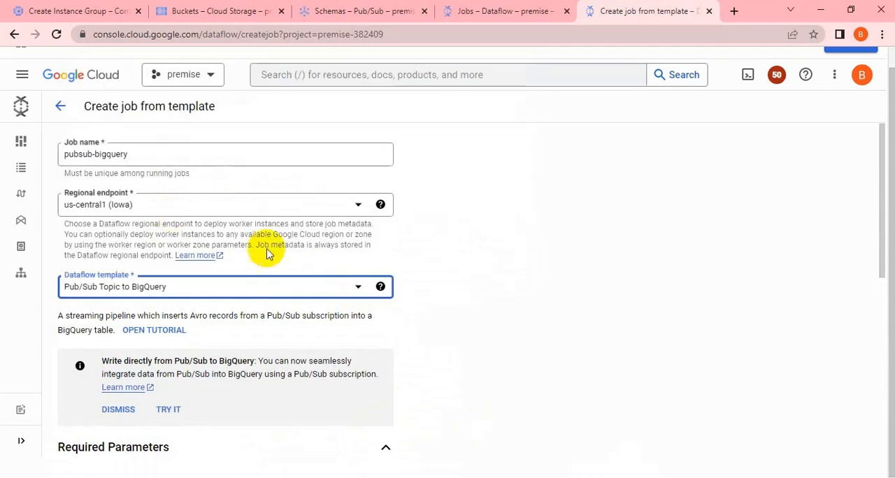
Step: Set the input Pub/Sub topic to bigquery-topic in the required parameters
scroll(367, 294, down, 2)
scroll(367, 301, down, 1)
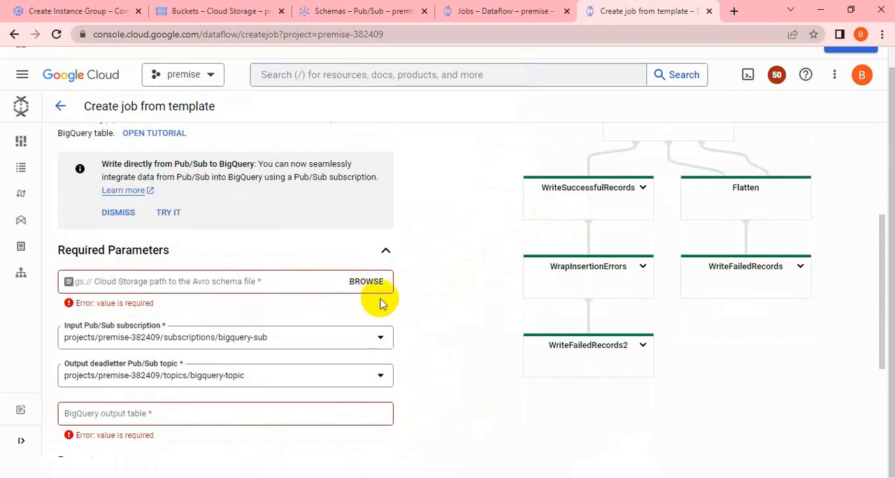
scroll(427, 280, up, 3)
scroll(426, 282, down, 3)
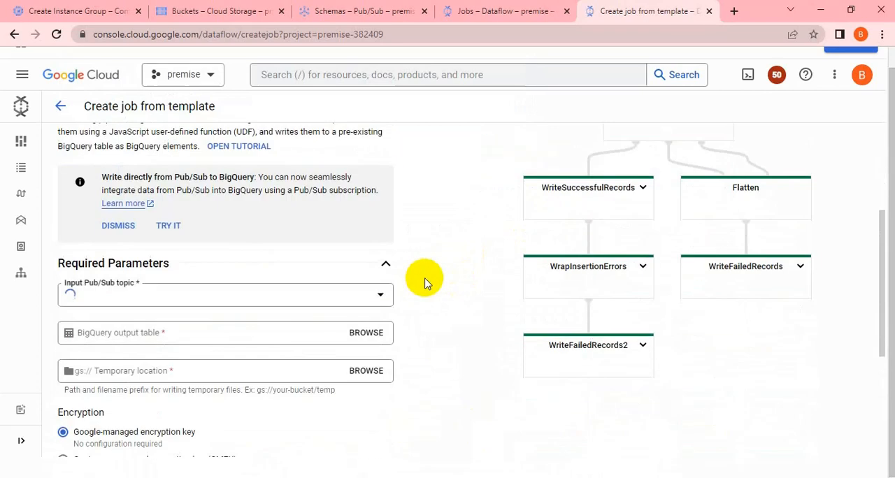
scroll(426, 282, down, 1)
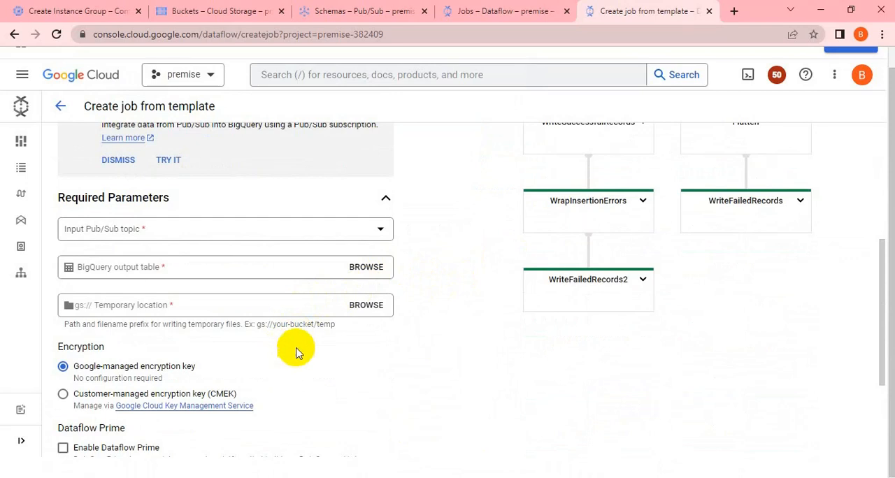
click(372, 235)
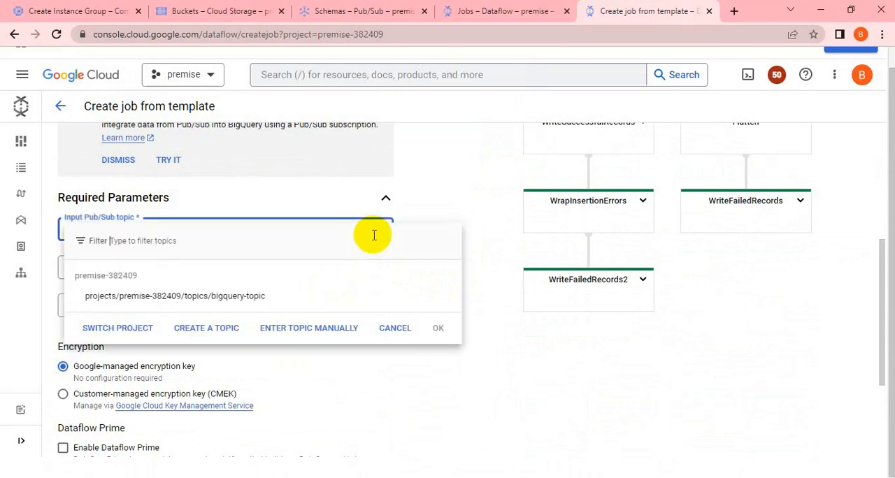
click(217, 299)
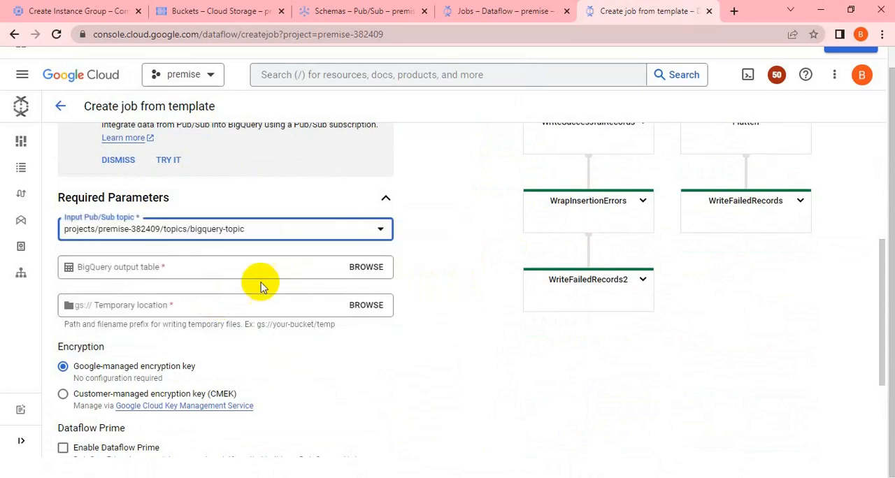
Step: Set the temporary location to the temp path in the new bucket, pub-sub-bucket-2023/temp
click(371, 309)
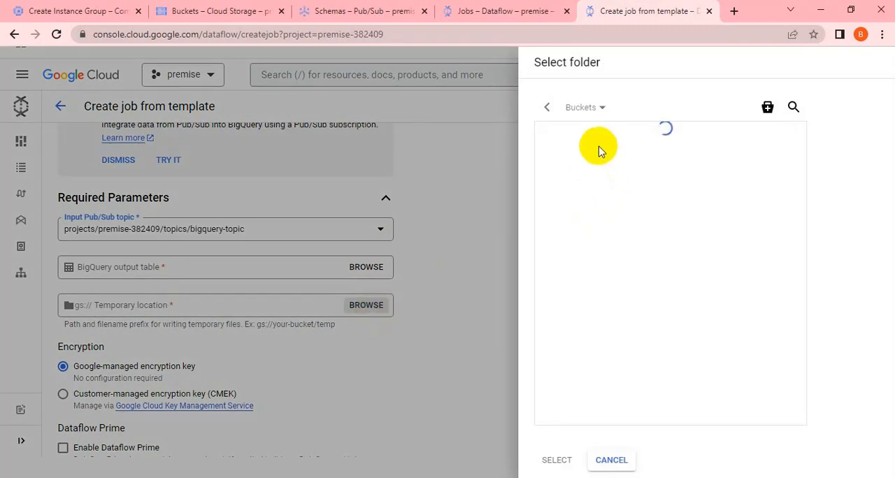
click(595, 146)
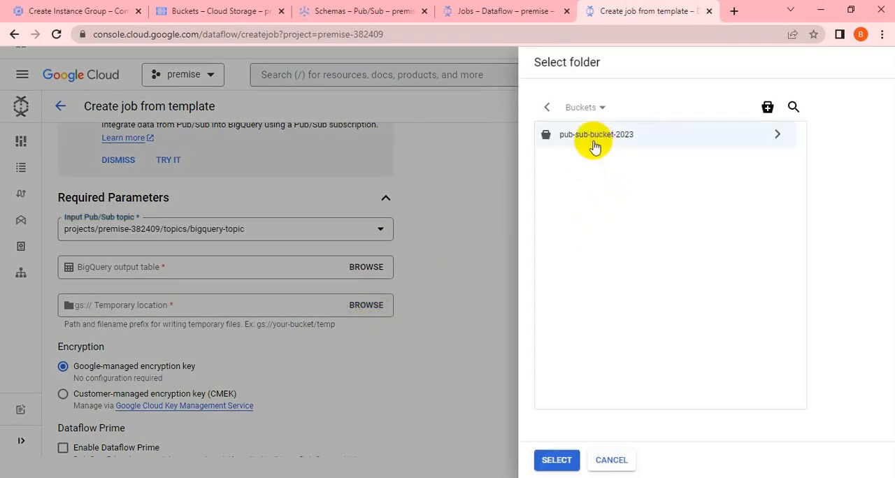
click(553, 458)
click(223, 307)
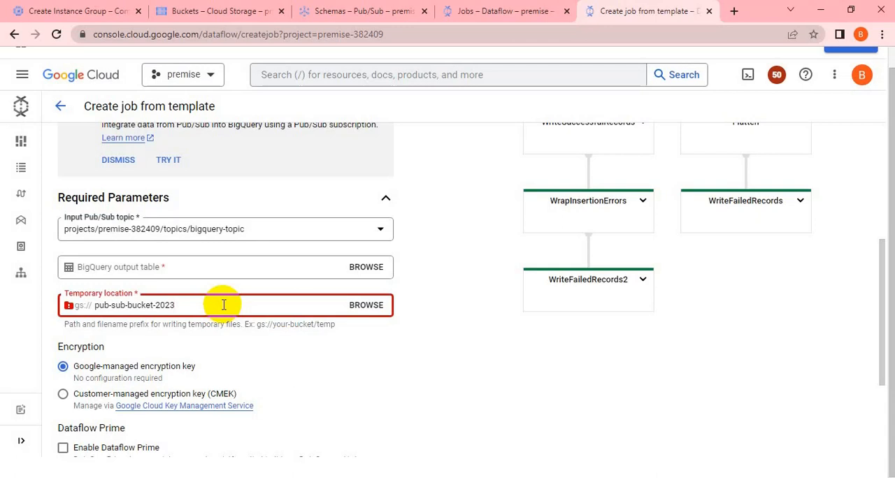
text(/temp)
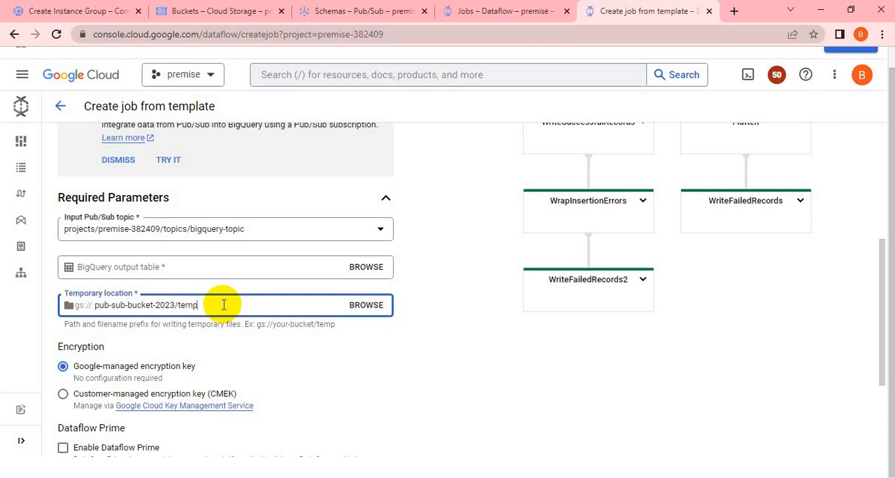
click(415, 368)
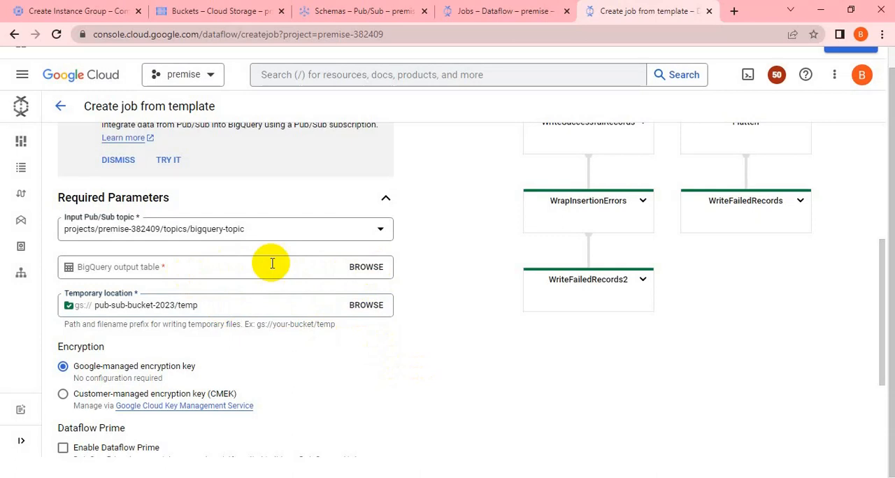
Step: Browse the tables offered for the job's BigQuery output table, cancel the selection and open BigQuery in a new tab
click(369, 270)
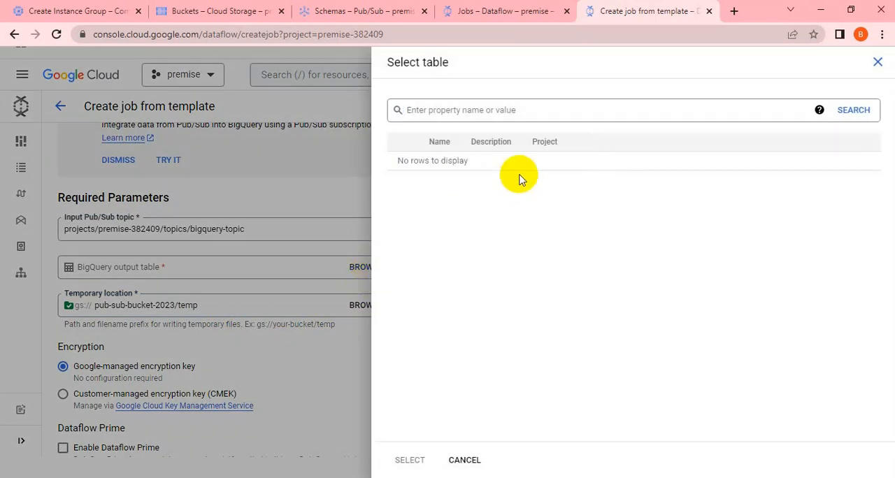
click(464, 459)
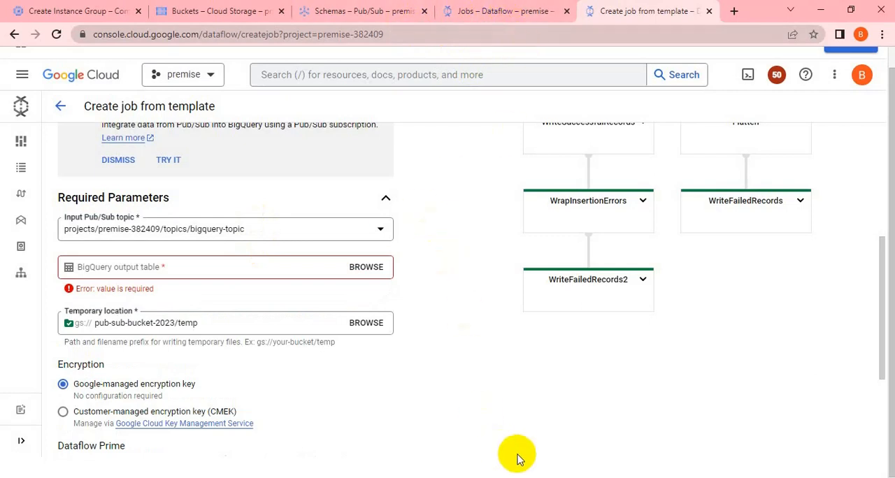
click(381, 75)
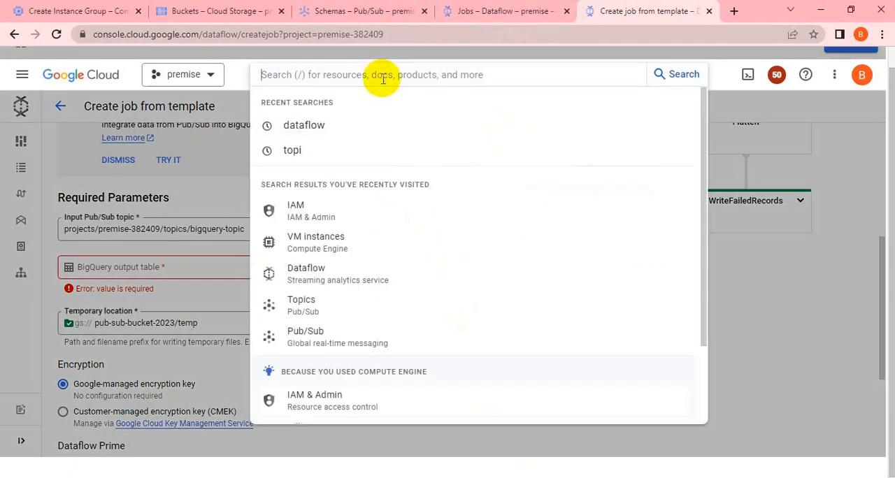
text(bigquery)
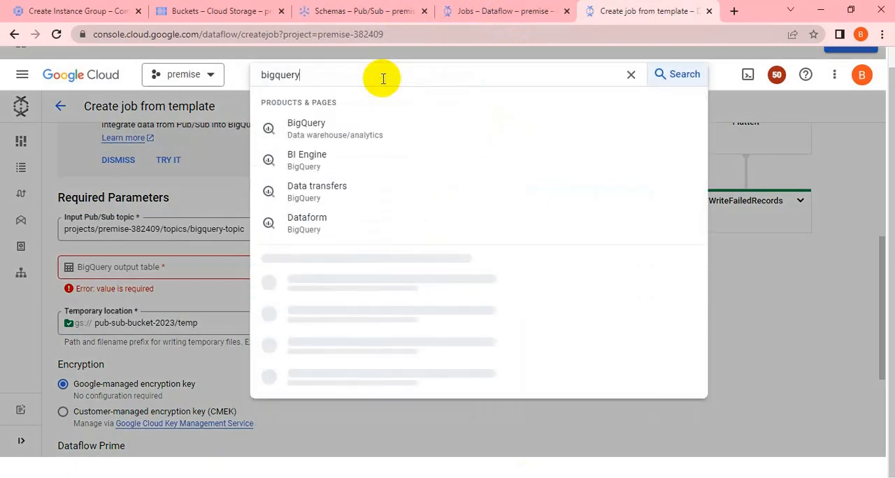
right_click(352, 138)
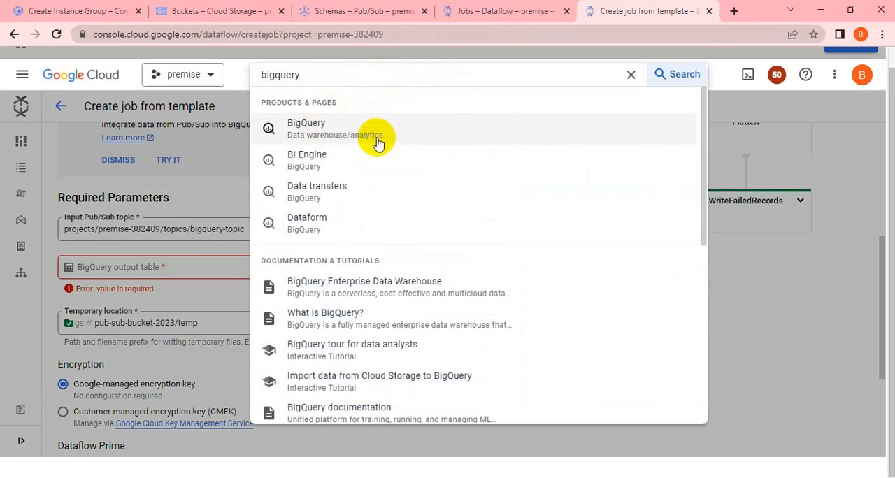
click(380, 135)
click(752, 281)
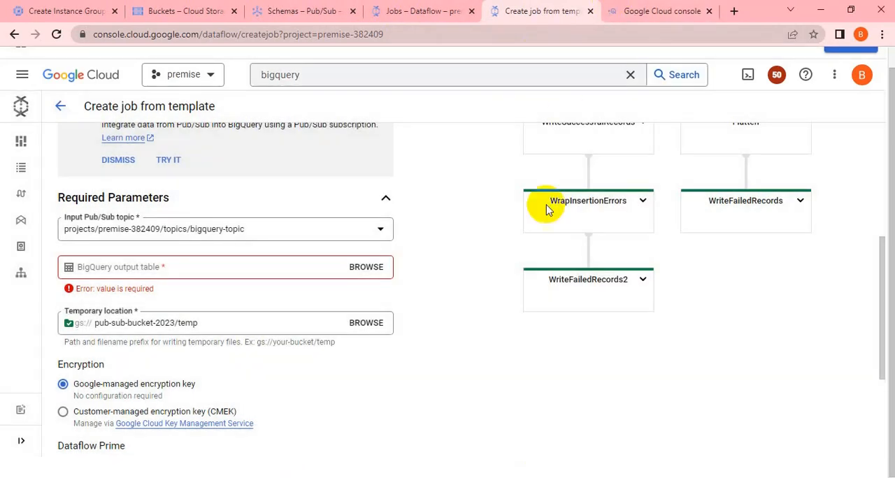
click(640, 11)
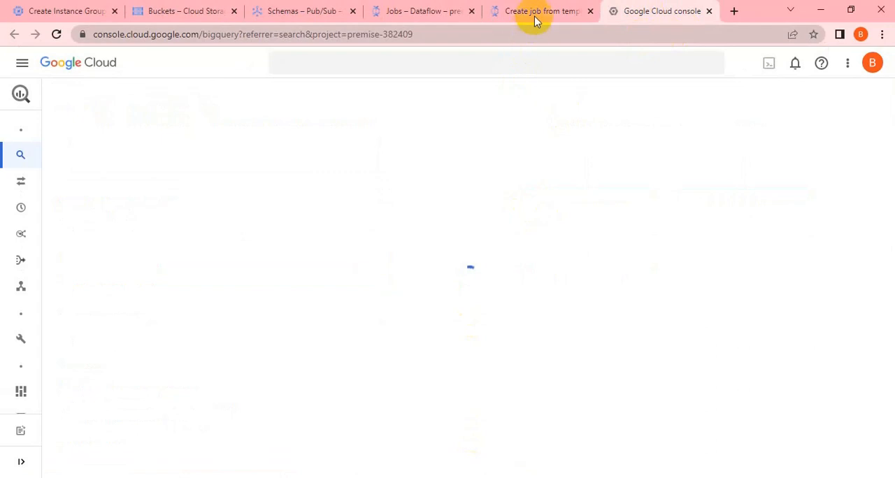
click(536, 12)
click(660, 9)
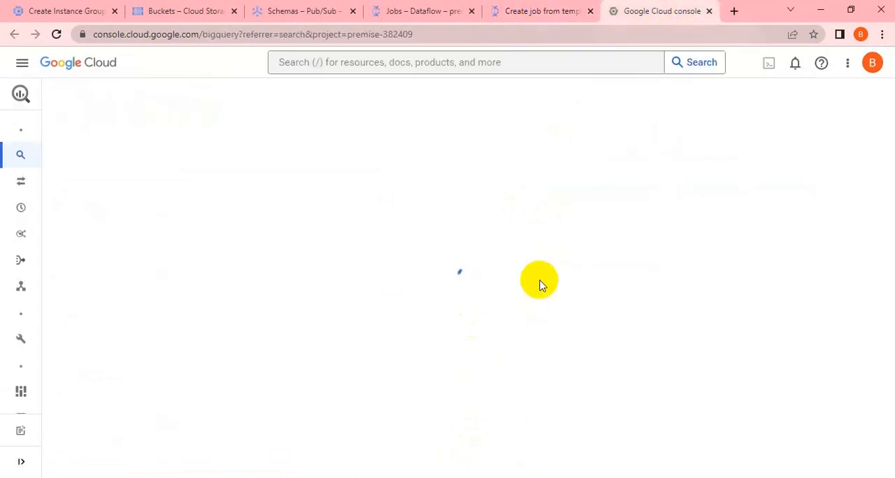
click(550, 11)
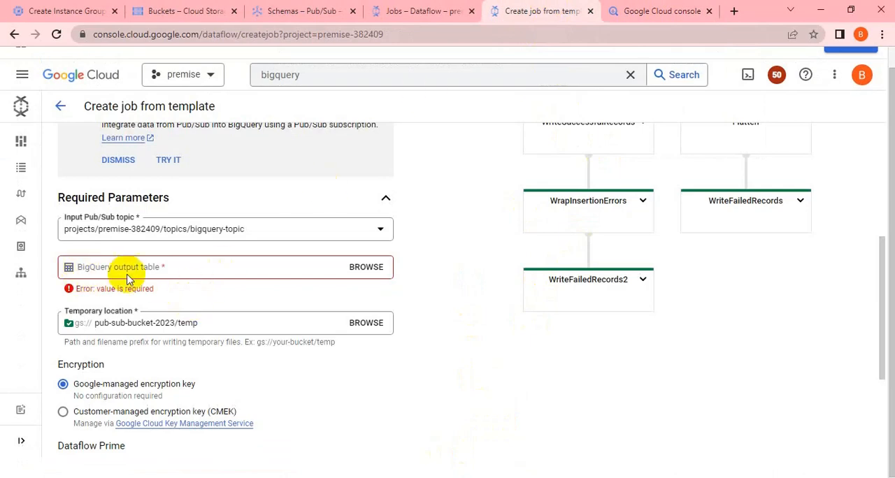
click(651, 10)
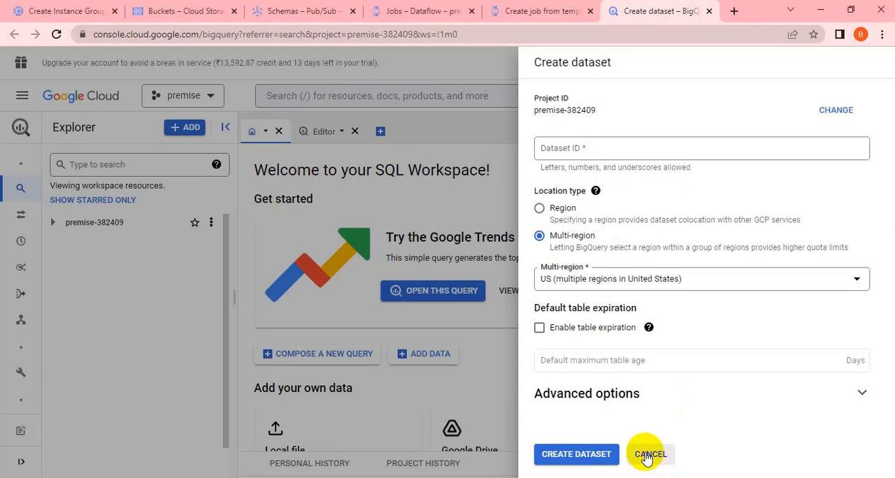
click(647, 455)
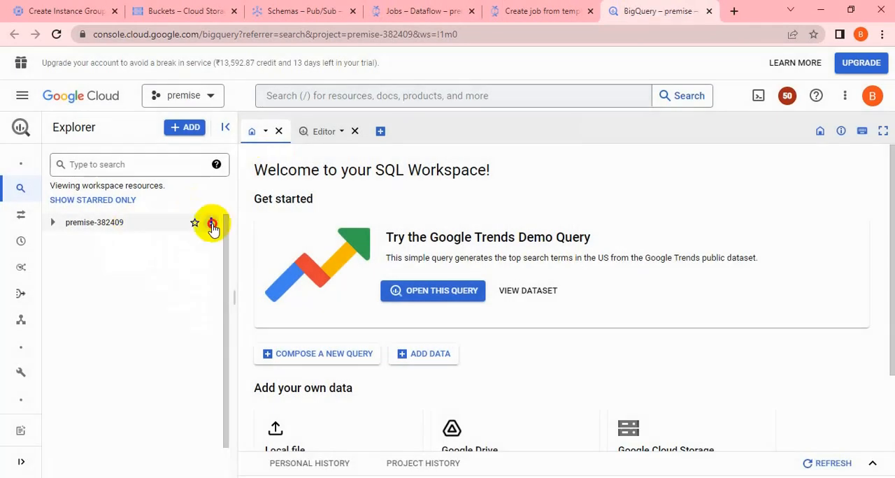
Step: Create a dataset named pubsub in the premise-382409 project, located in the single region us-central1 (Iowa)
click(210, 223)
click(213, 245)
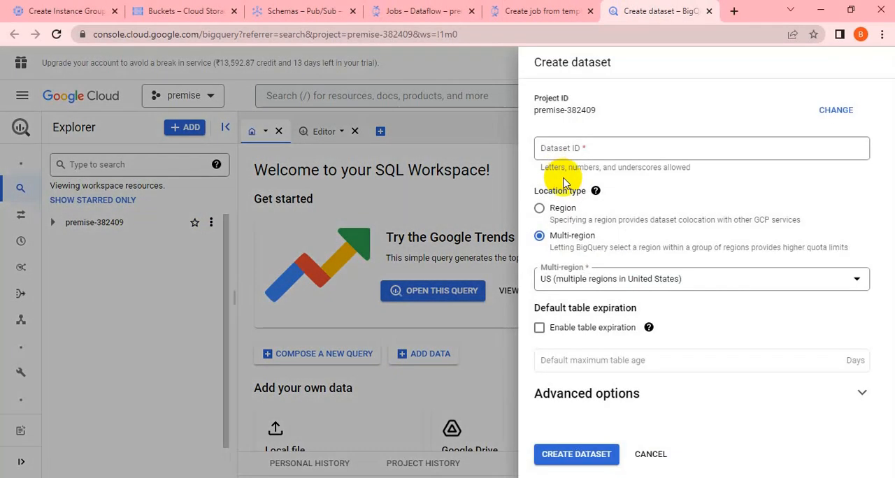
click(576, 152)
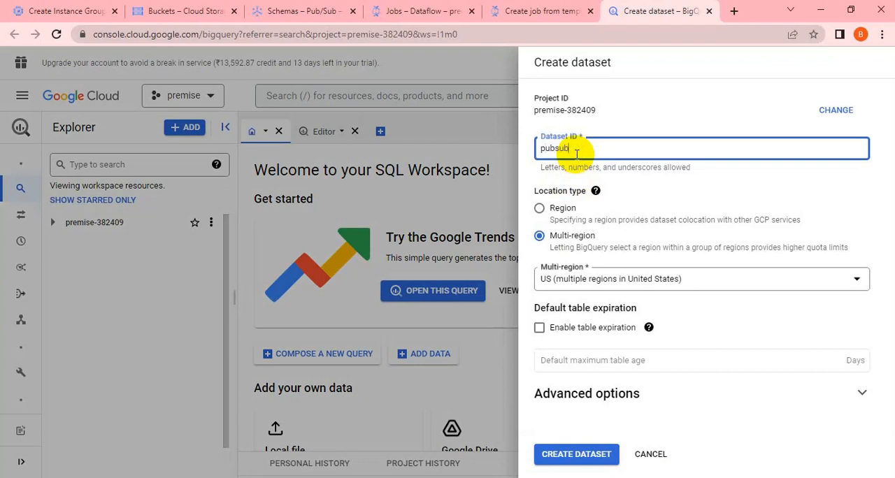
click(549, 214)
click(586, 280)
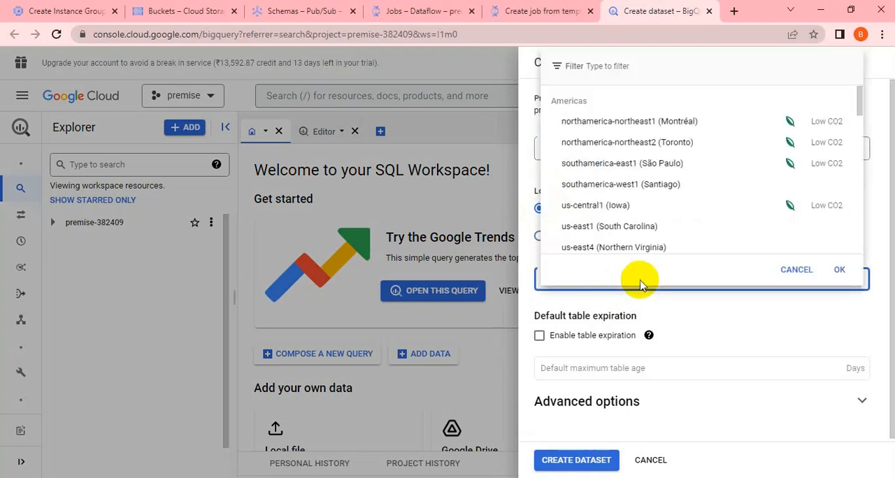
click(614, 205)
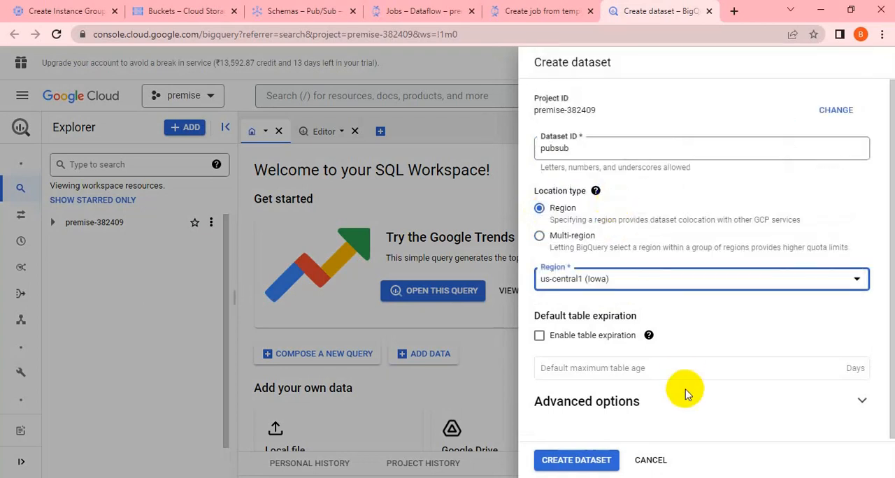
click(605, 460)
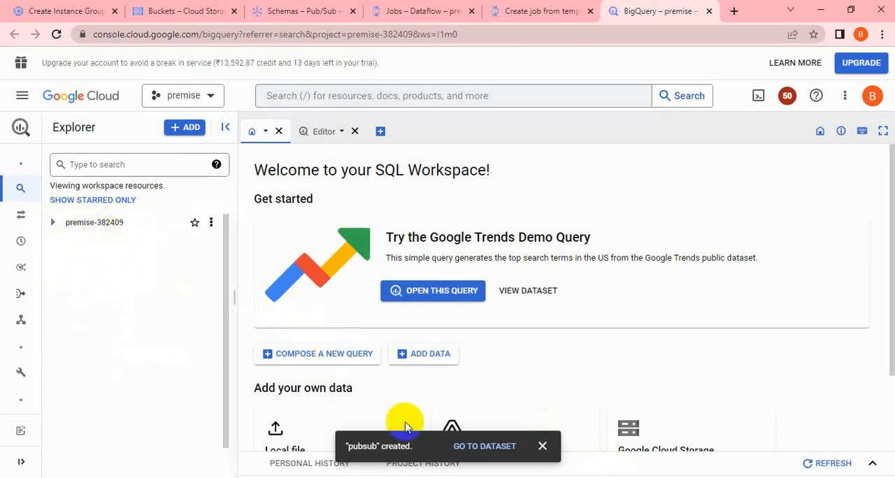
Step: Refresh the contents of the premise-382409 project and open the pubsub dataset
click(211, 222)
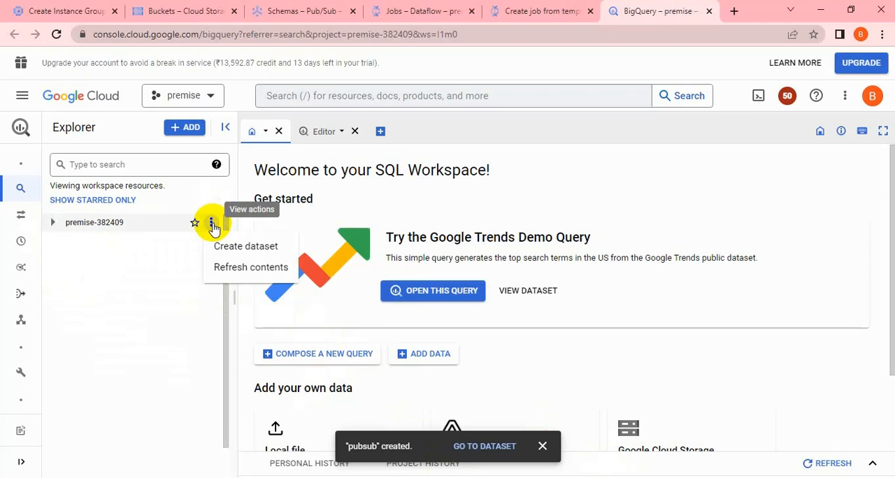
click(235, 267)
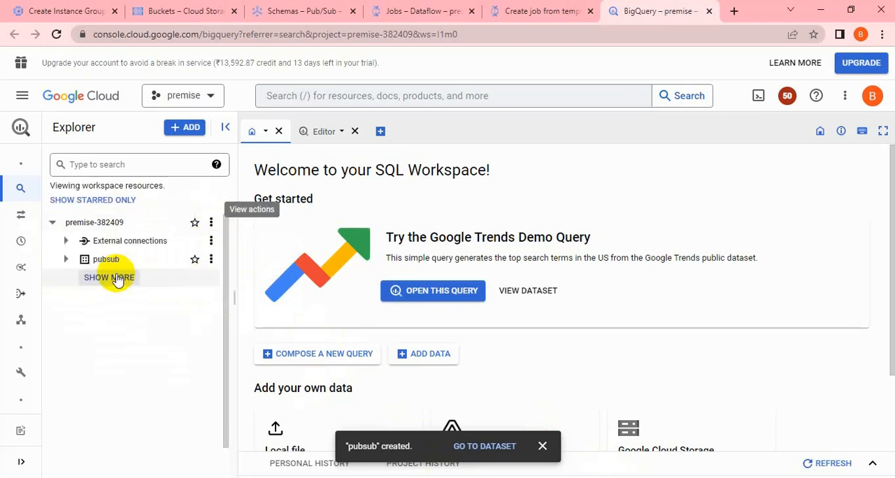
click(73, 259)
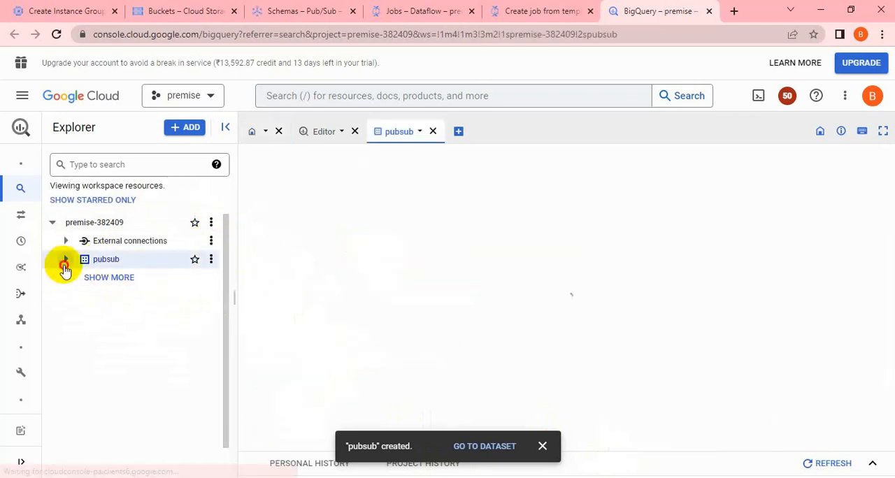
Step: Start a new table in the pubsub dataset, review the source options and keep Empty table as the source
click(211, 264)
click(249, 339)
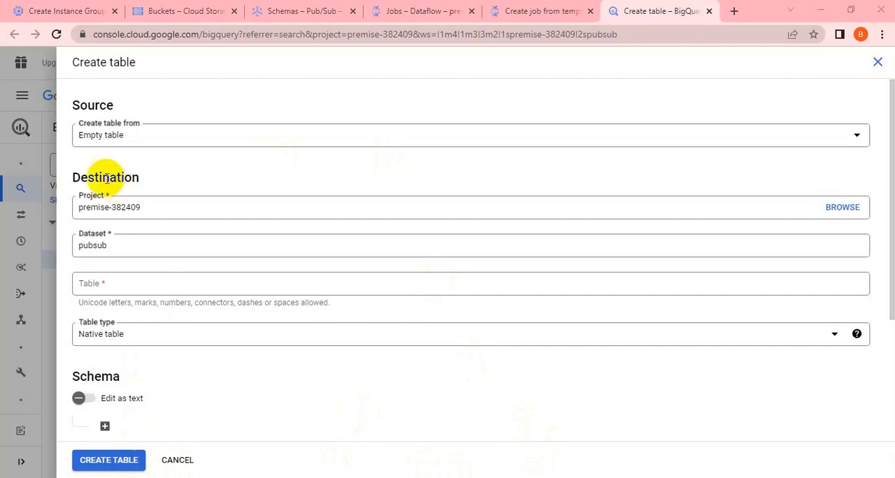
click(163, 137)
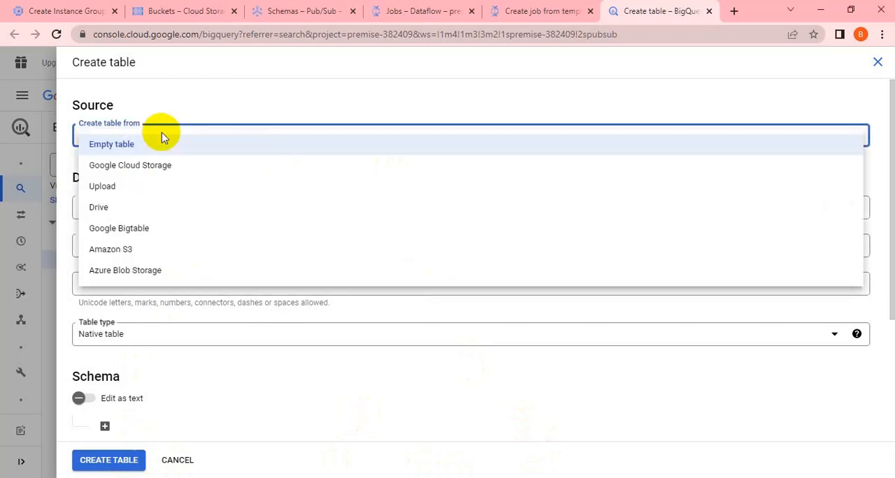
click(390, 105)
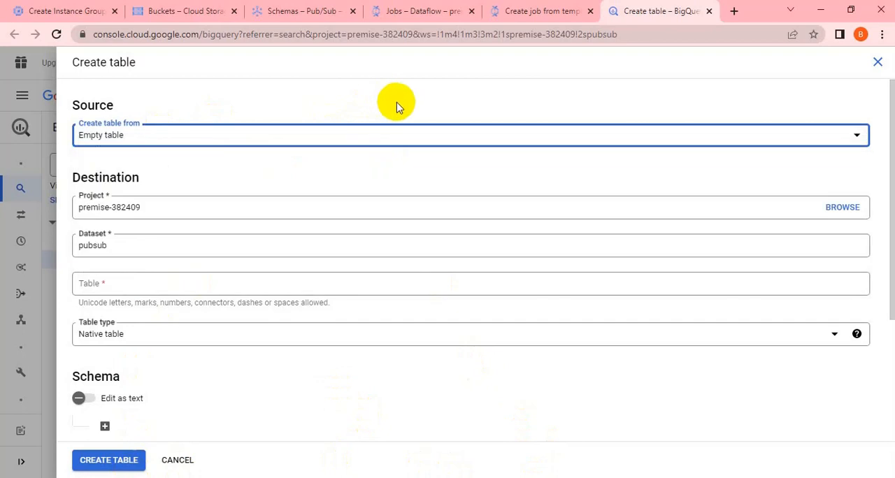
click(568, 138)
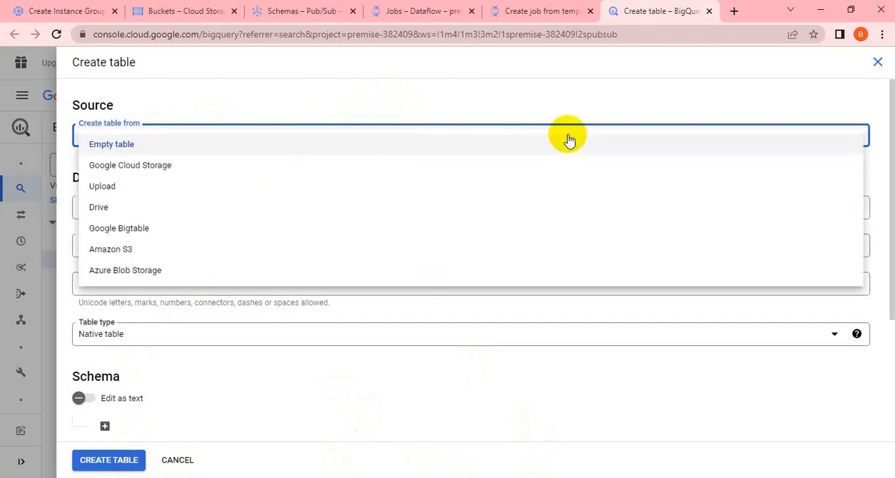
click(517, 104)
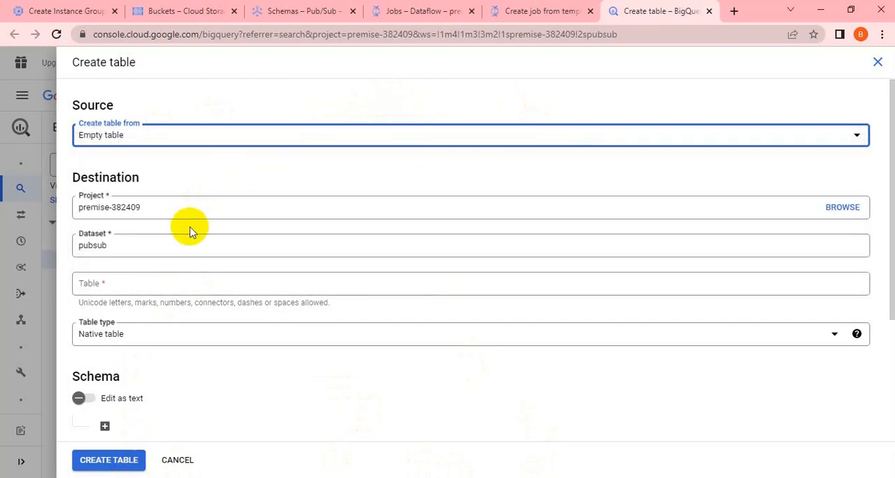
Step: Name the new table impdata
click(127, 281)
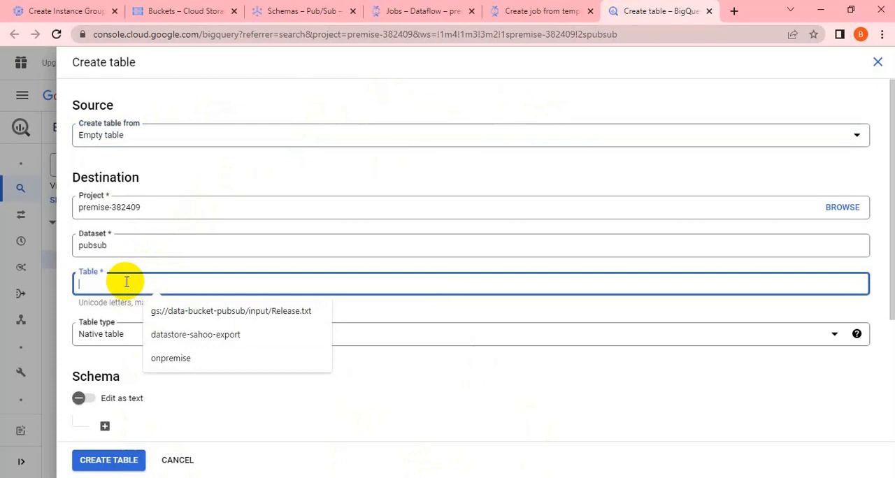
text(demota)
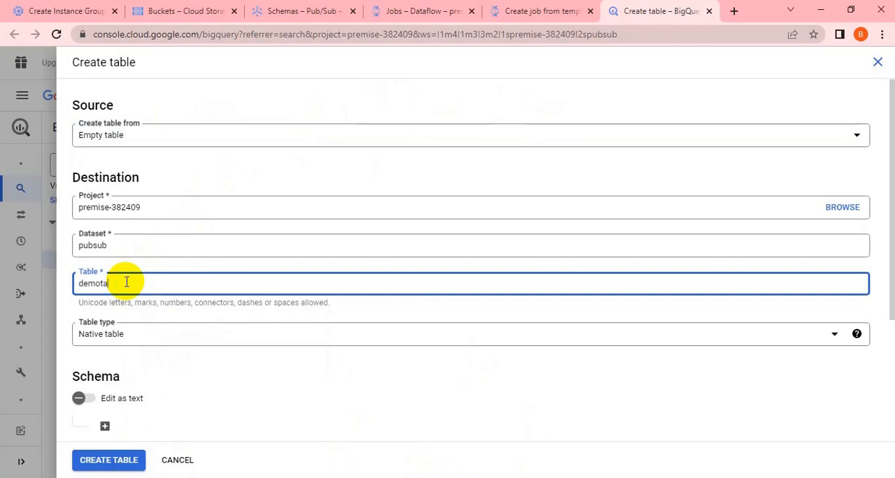
key(BackSpace)
key(BackSpace)
key(BackSpace)
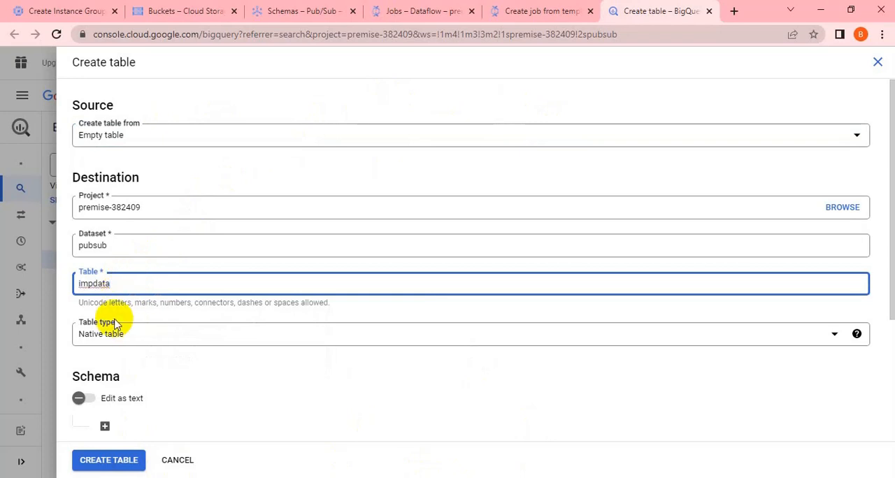
Step: Add three blank fields to the schema of the impdata table
scroll(165, 346, down, 3)
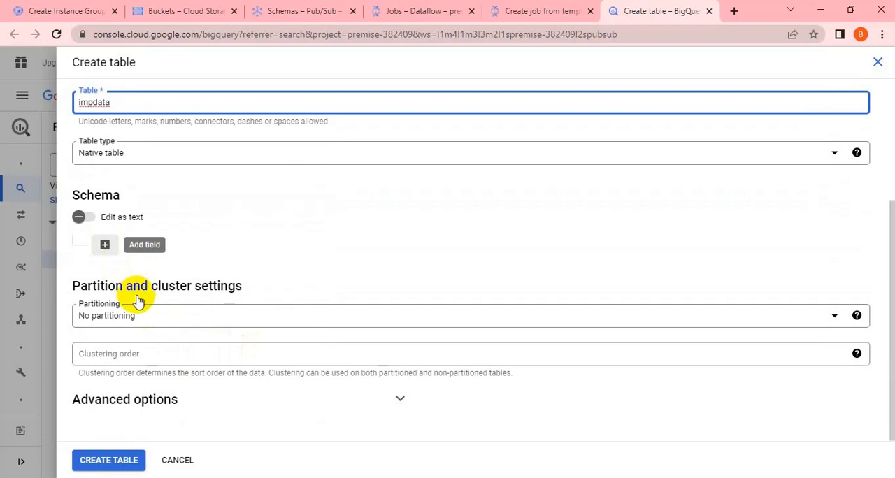
click(105, 247)
click(110, 287)
click(106, 341)
click(109, 366)
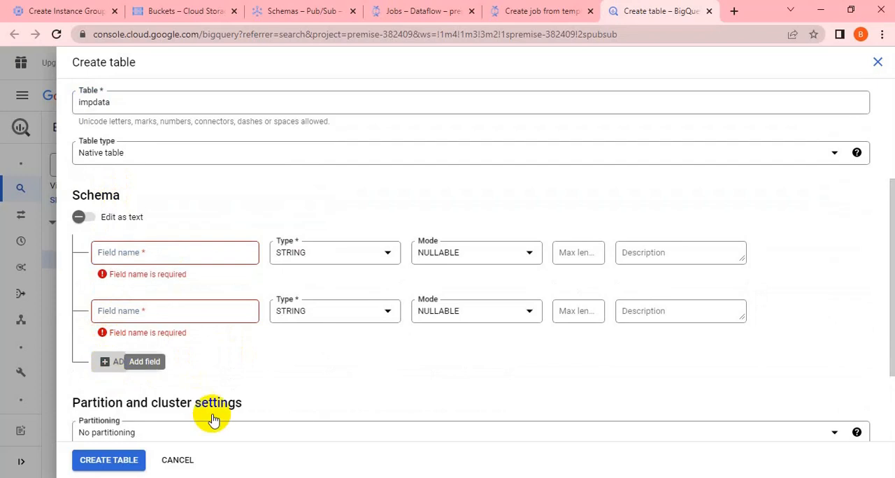
Step: Consult the schema notes in Notepad++ and name the table's first field name, keeping type STRING and mode NULLABLE
key(alt+Tab)
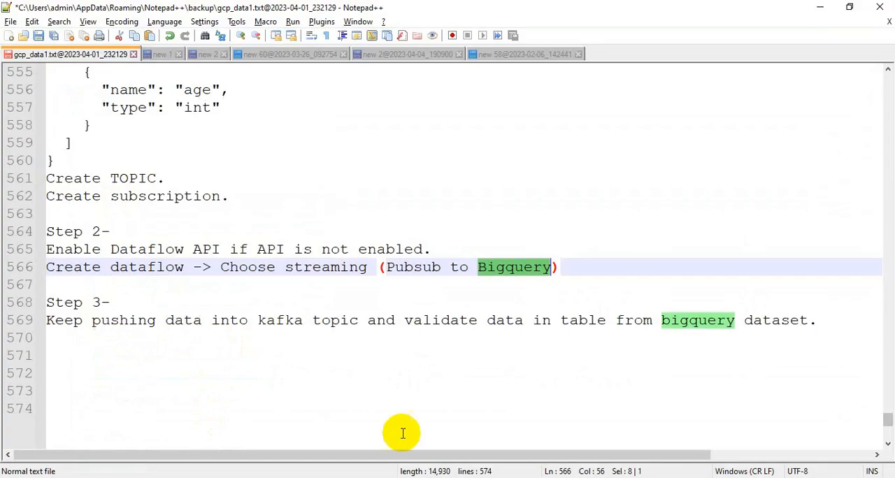
scroll(310, 324, up, 3)
key(alt+Tab)
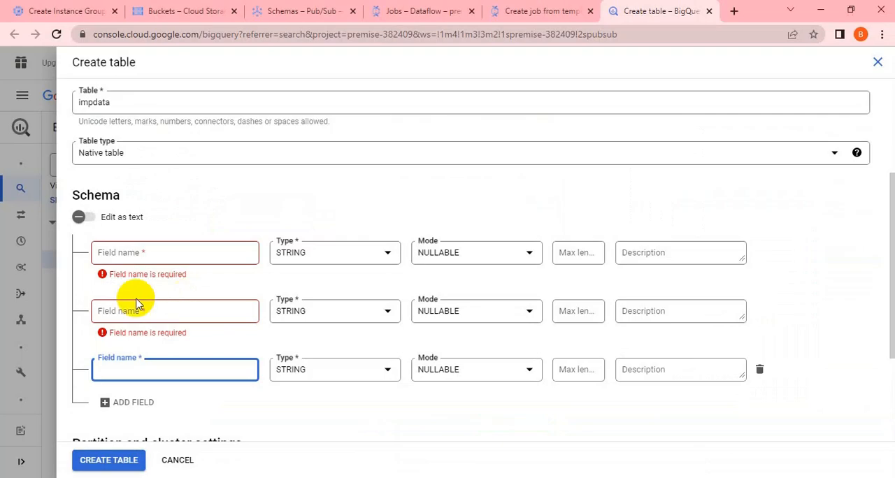
click(133, 256)
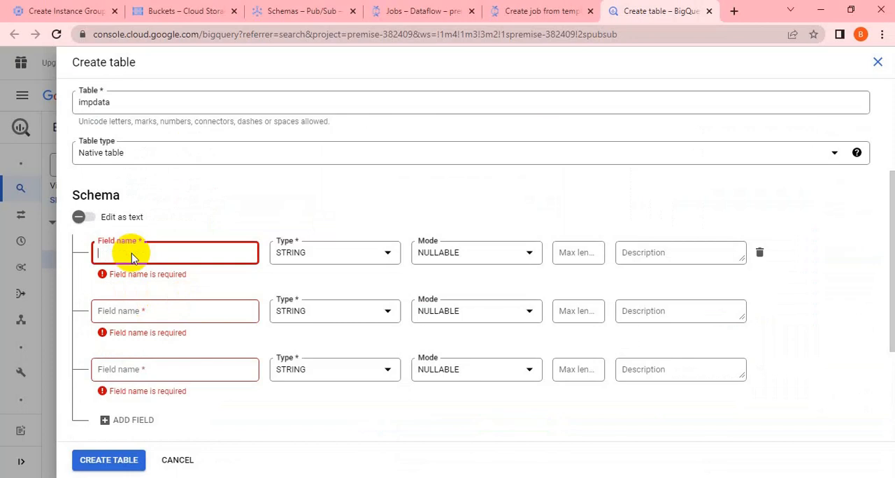
text(name)
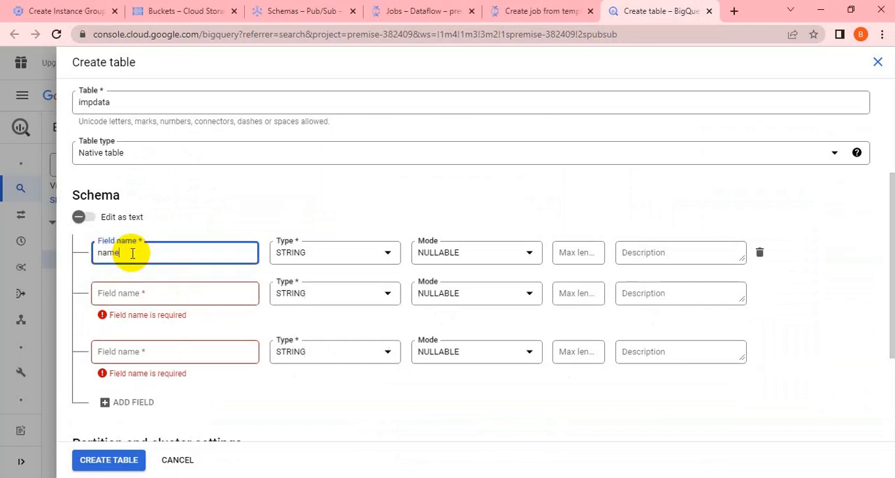
click(528, 258)
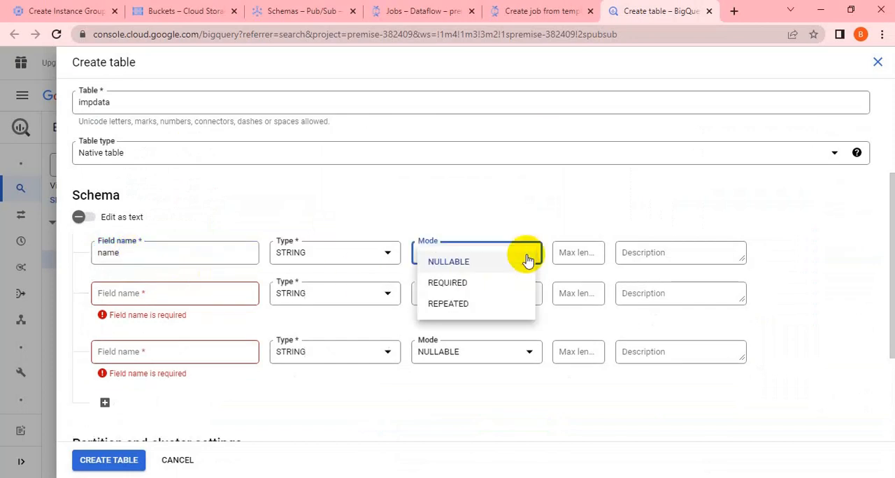
click(514, 205)
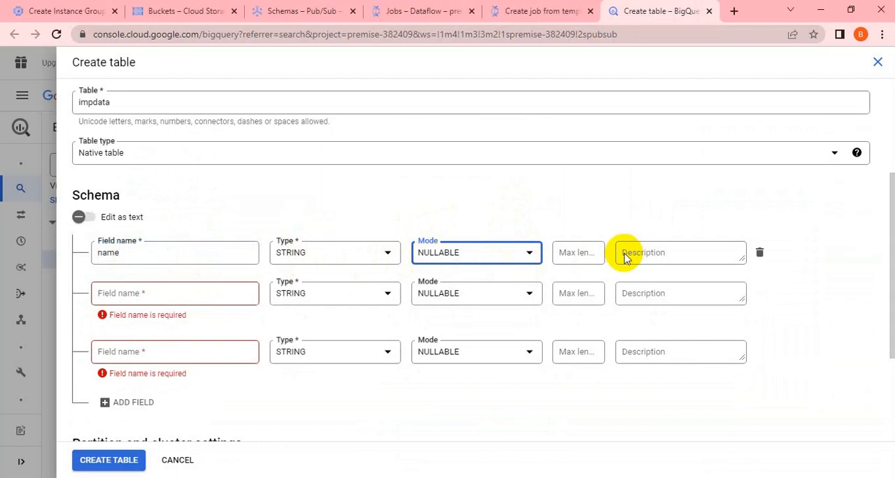
Step: Set the name field's max length to 100 and, after checking the notes in Notepad++, name the second field id
click(575, 256)
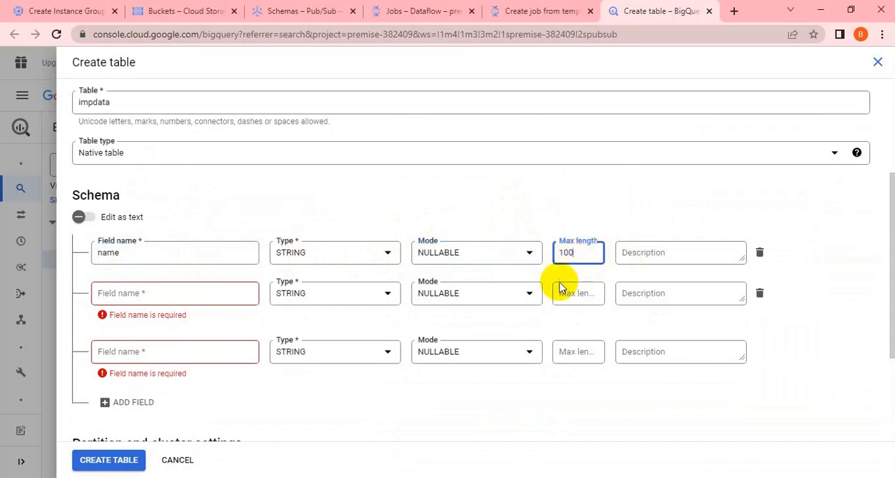
click(154, 293)
key(alt+Tab)
key(alt+Tab)
click(154, 294)
text(id)
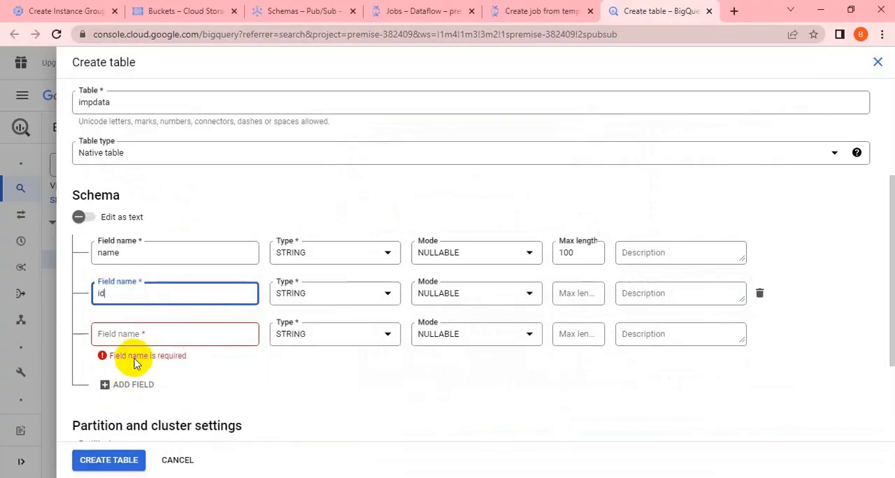
Step: Check the schema notes in Notepad++ and name the table's third field age
click(137, 338)
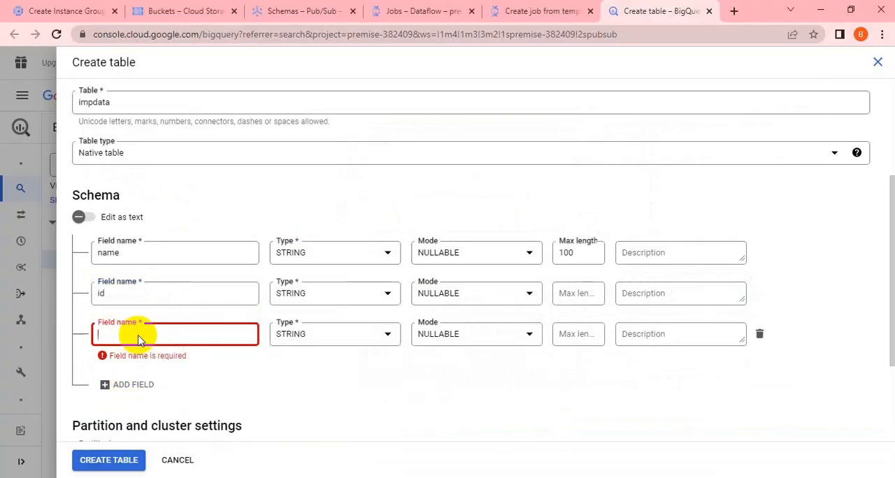
key(alt+Tab)
key(alt+Tab)
text(age)
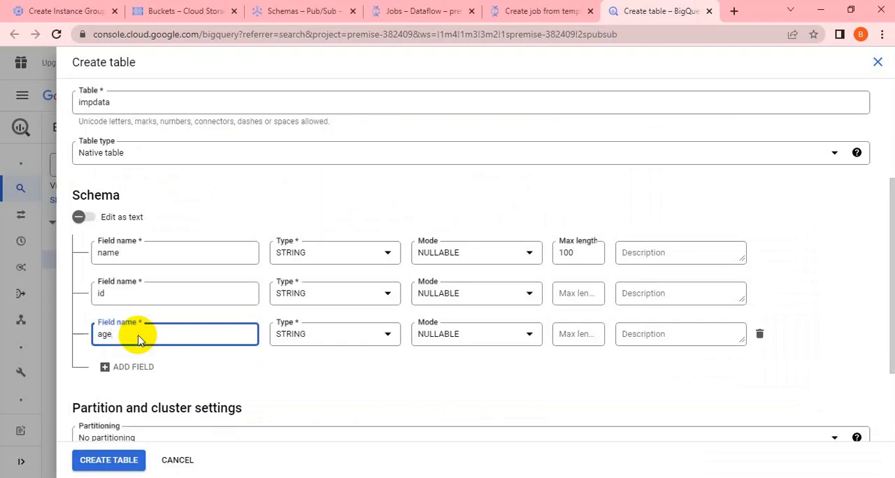
Step: Set the type of the id and age fields to INTEGER and compare them with the schema notes in Notepad++
click(333, 293)
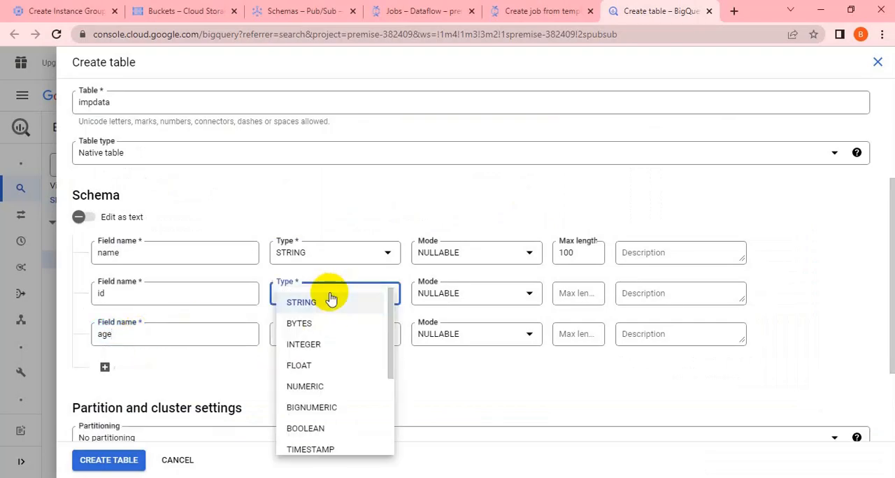
click(308, 346)
click(336, 342)
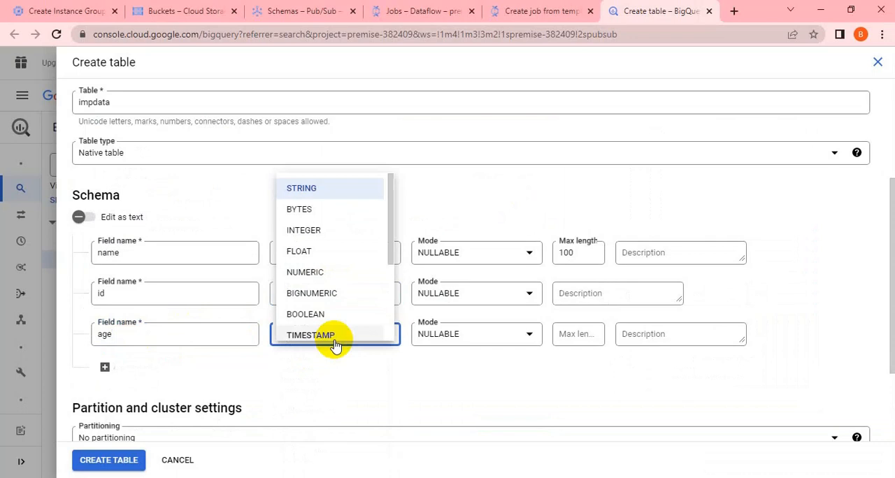
click(305, 230)
key(alt+Tab)
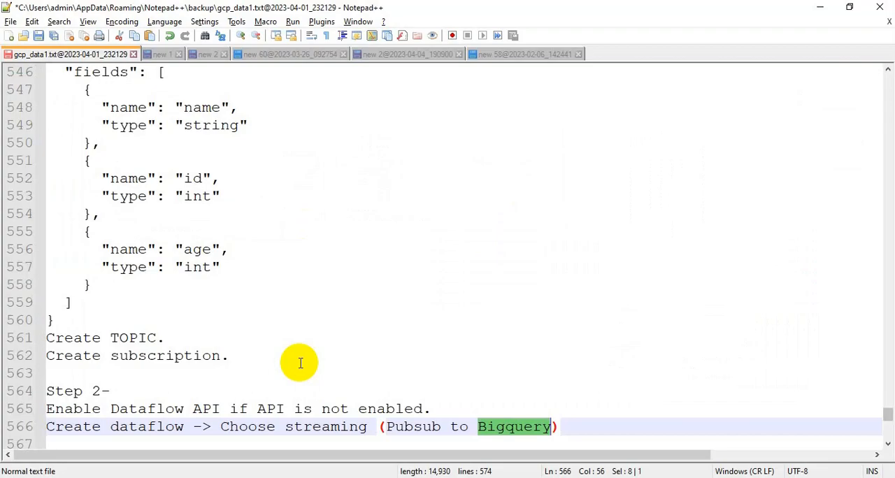
key(alt+Tab)
click(294, 380)
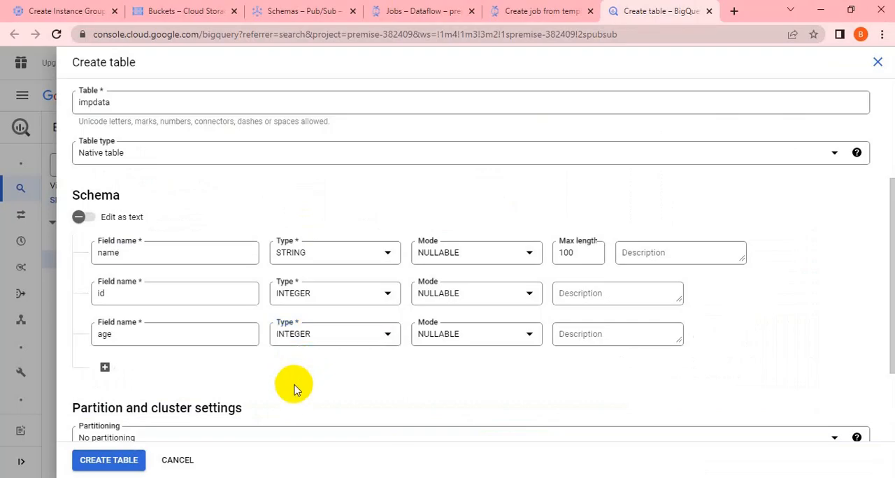
Step: Create the impdata table with no partitioning and open it to view its schema
scroll(294, 385, down, 2)
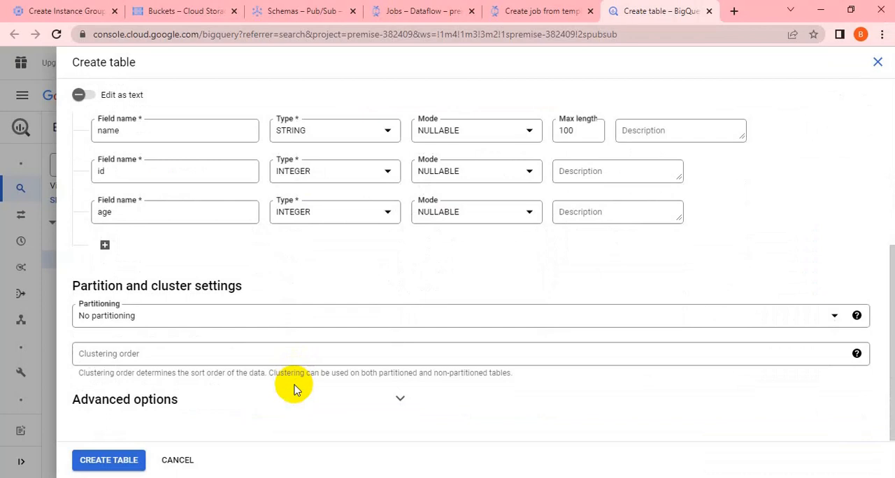
click(126, 458)
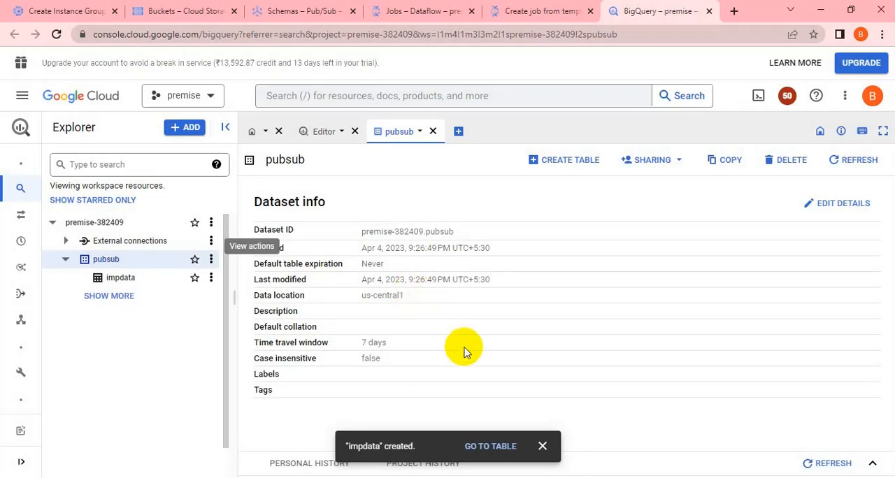
click(122, 278)
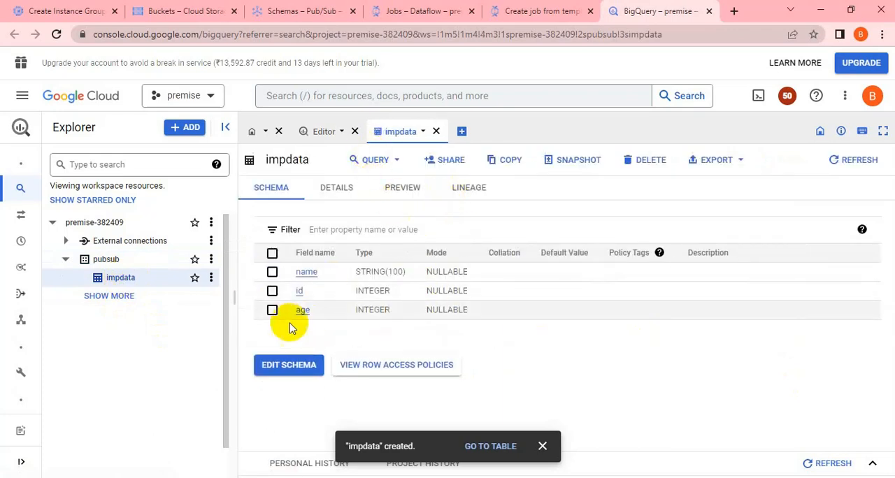
Step: Query impdata in a new tab, selecting all columns with LIMIT 1000, run the query and dismiss the notification
click(364, 165)
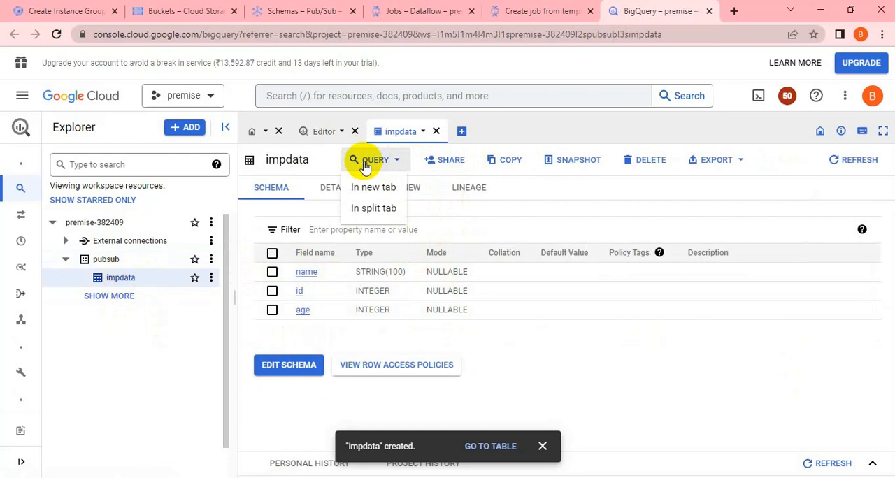
click(370, 189)
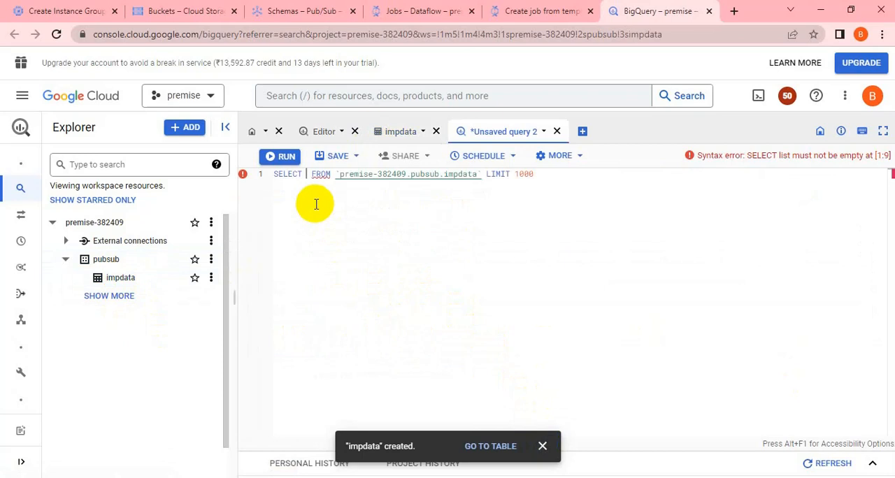
text(*)
key(ctrl+a)
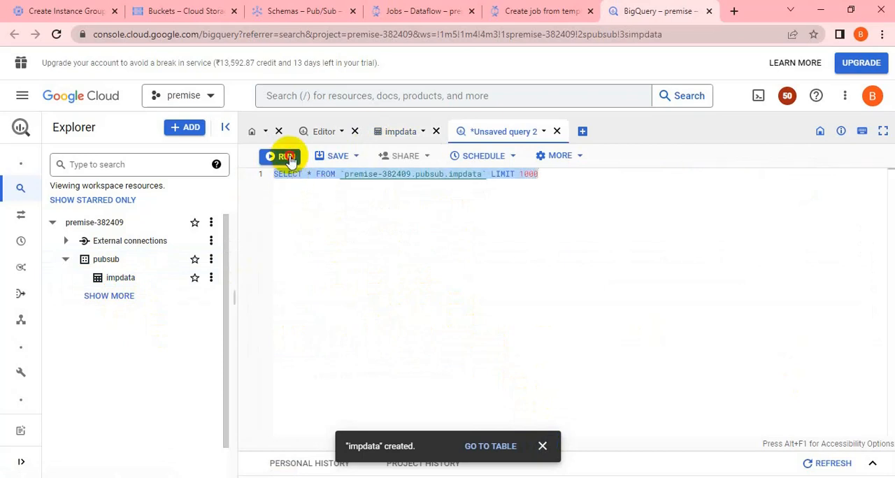
key(ctrl+Return)
click(542, 446)
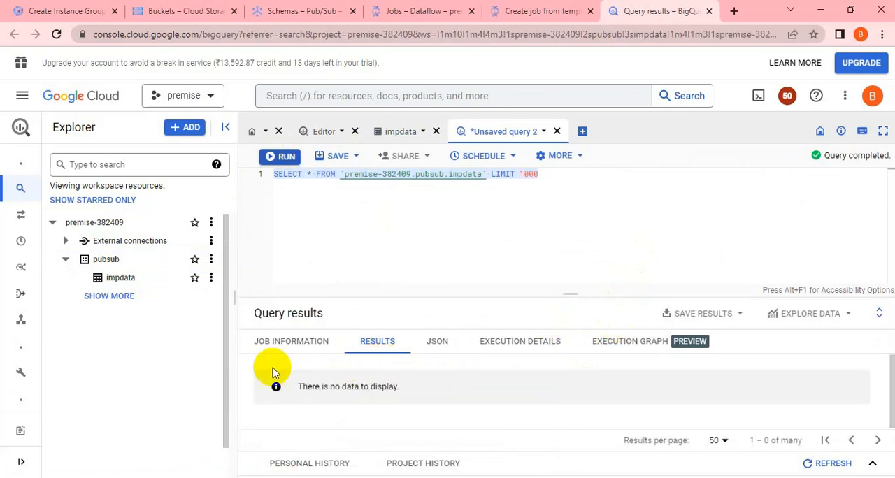
Step: Return to the Dataflow job form and choose impdata from the pubsub dataset as the BigQuery output table
click(458, 11)
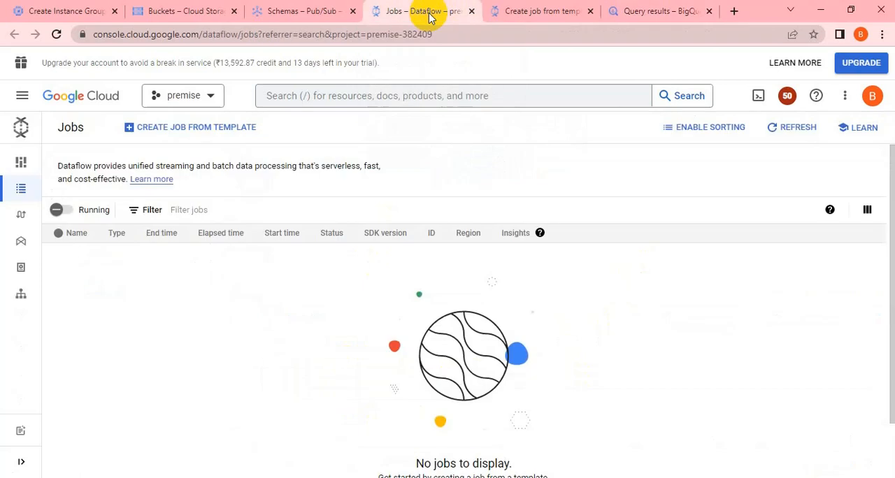
click(287, 14)
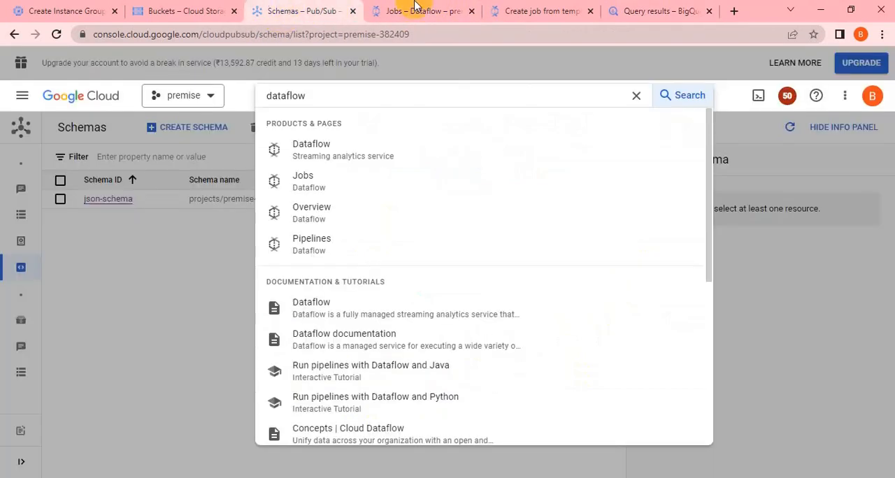
click(543, 12)
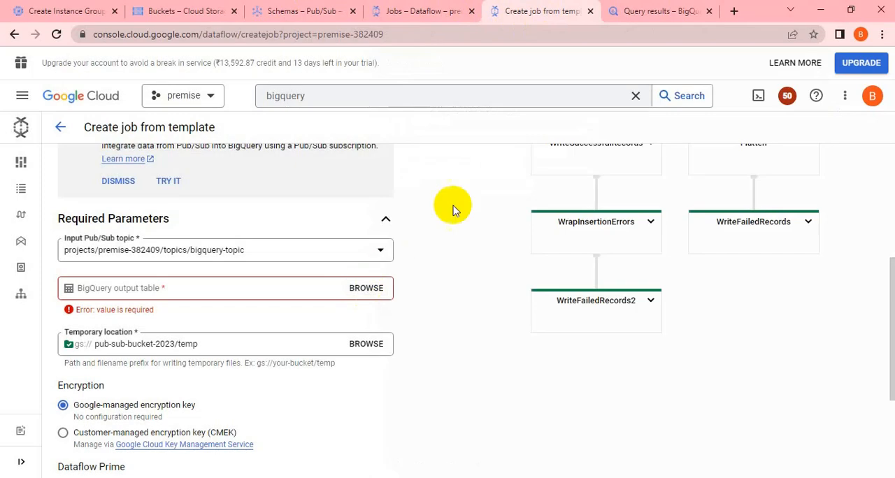
click(362, 293)
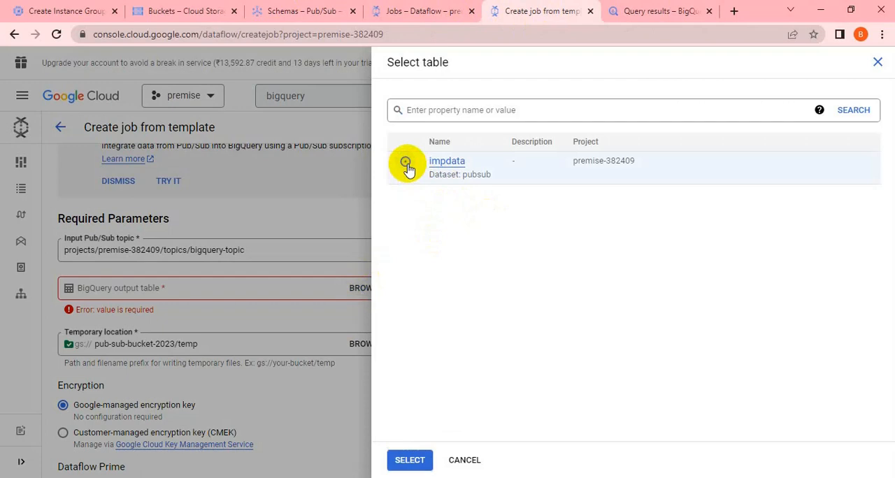
click(410, 460)
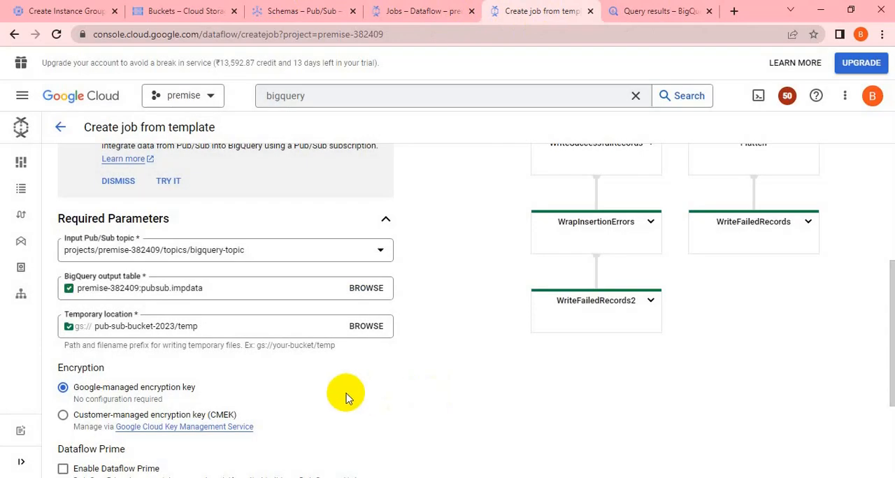
Step: Review the required parameters and remaining options of the Dataflow job, keep the Google-managed encryption key, and run the job
scroll(345, 394, down, 3)
scroll(112, 412, up, 3)
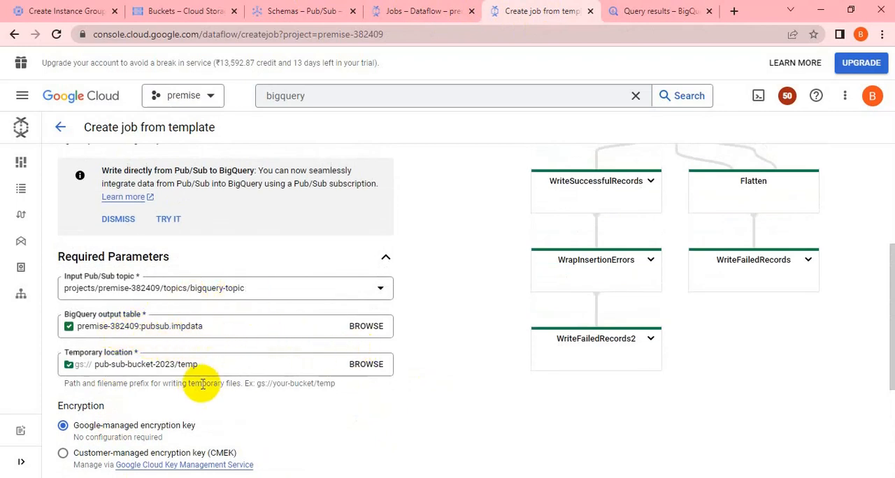
scroll(256, 379, down, 3)
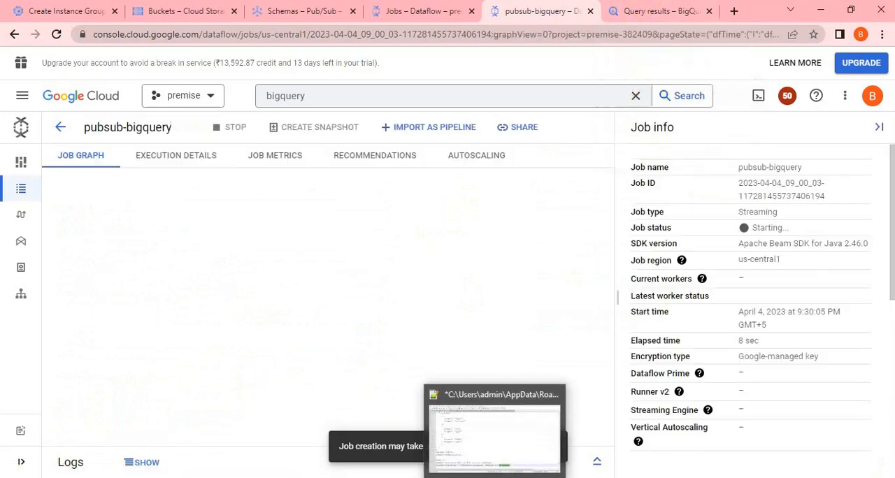
Step: Switch to Notepad++ and review the schema and pipeline notes, highlighting the Step 2 instructions on creating the Dataflow job
click(485, 440)
scroll(279, 273, down, 3)
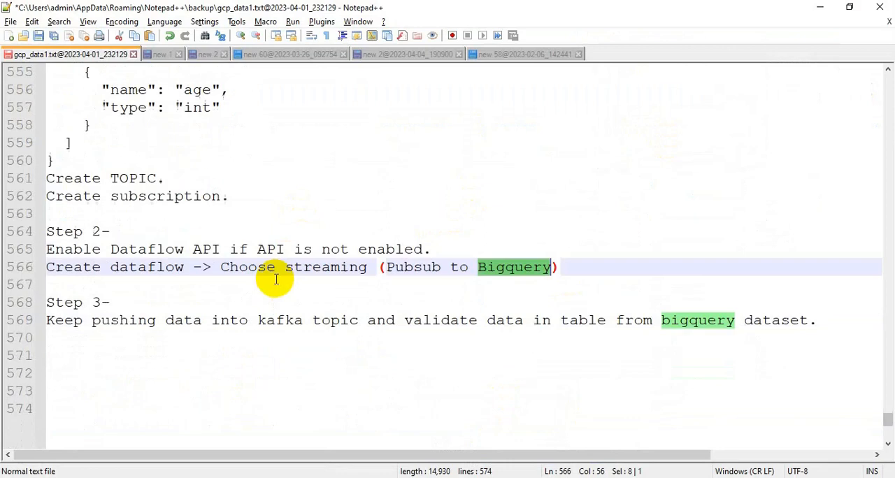
scroll(275, 280, up, 2)
scroll(276, 279, up, 3)
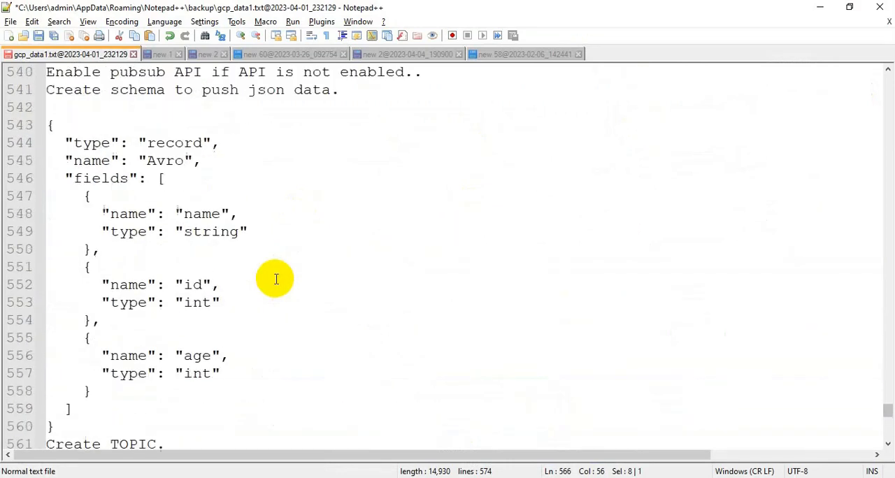
scroll(276, 279, down, 6)
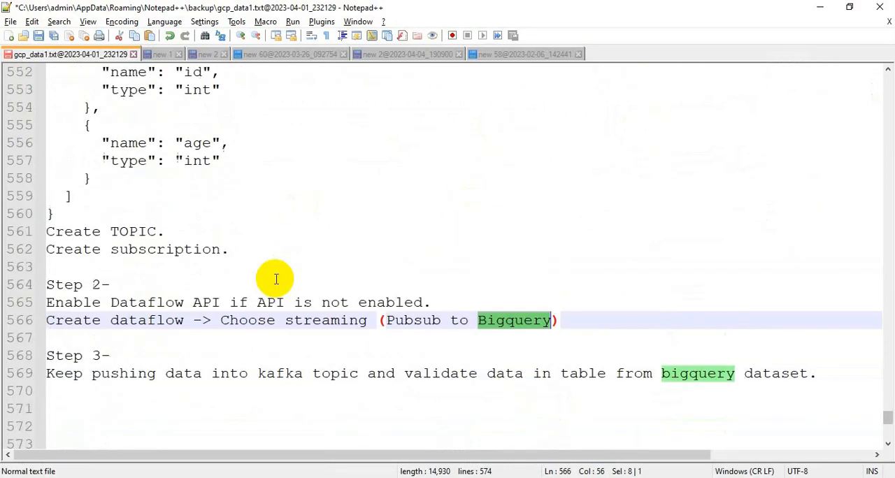
scroll(276, 279, up, 3)
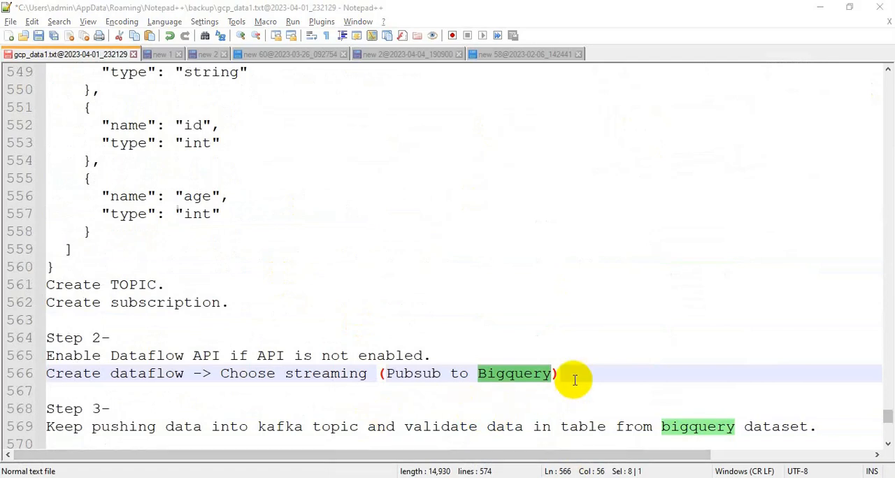
drag(575, 377, 44, 338)
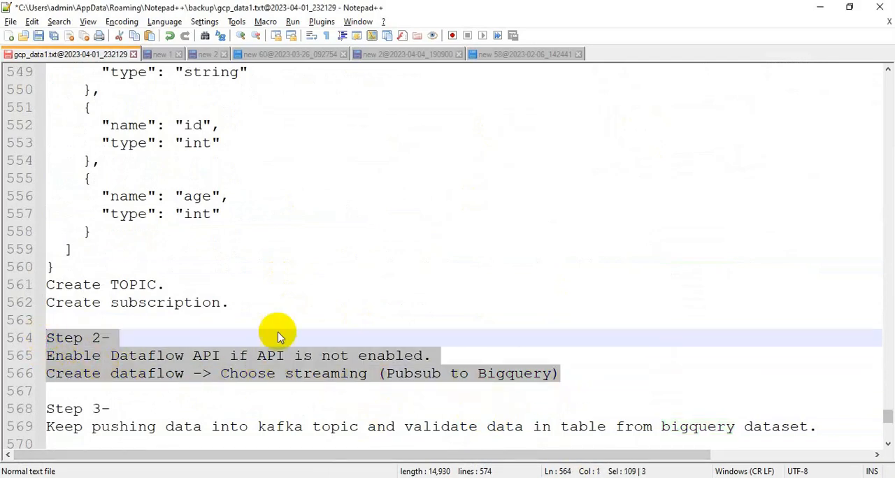